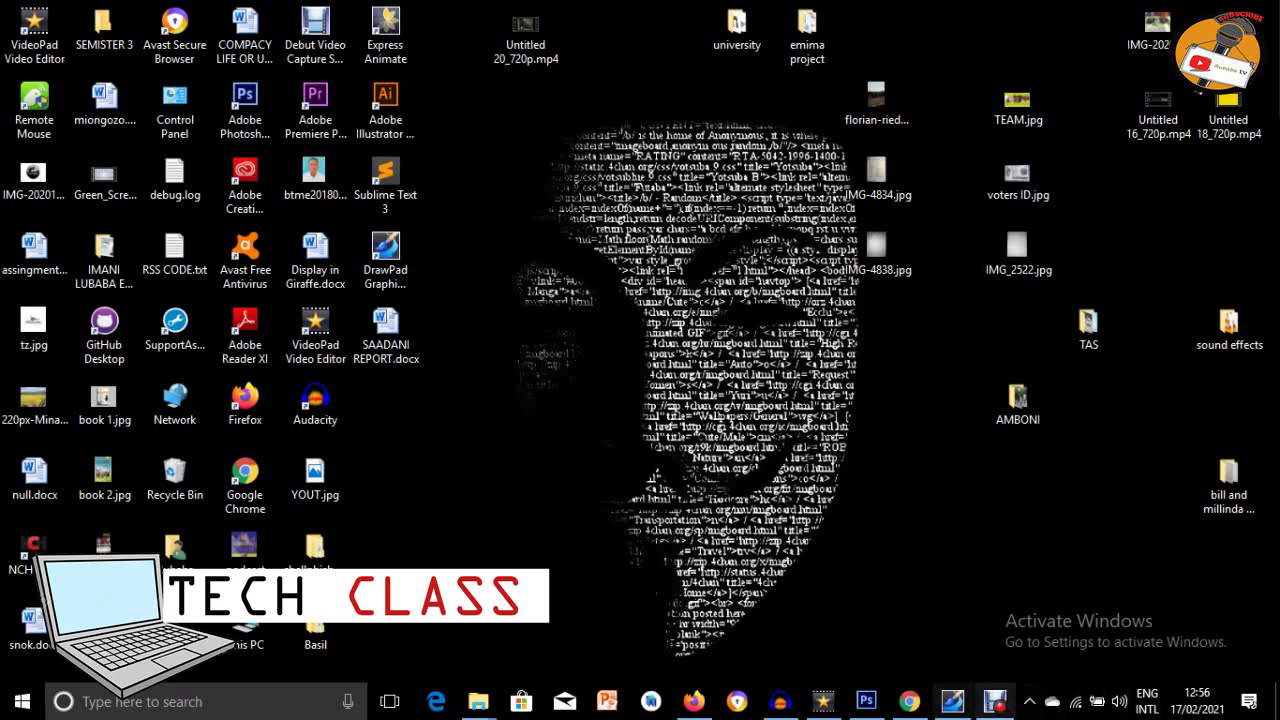
Clear the recorder window from the screen and refresh the desktop several times
{"action": "left_click", "coordinate": [996, 701]}
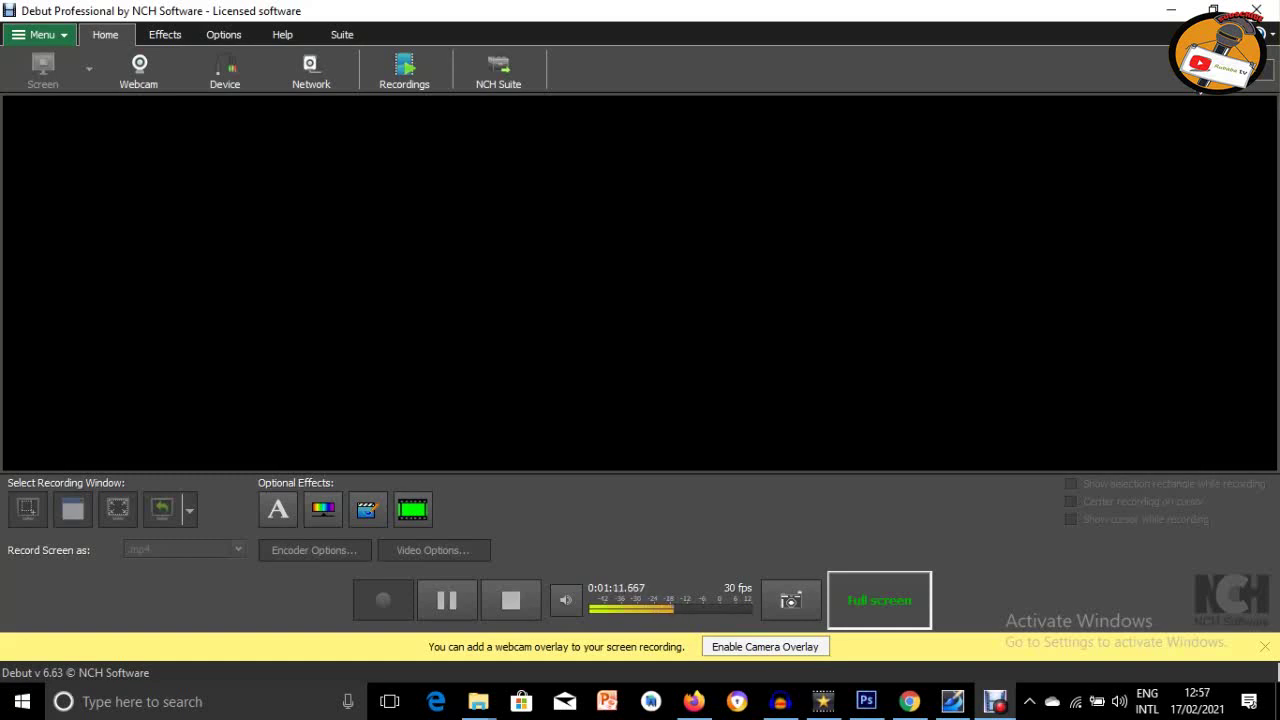
{"action": "key", "text": "super+d"}
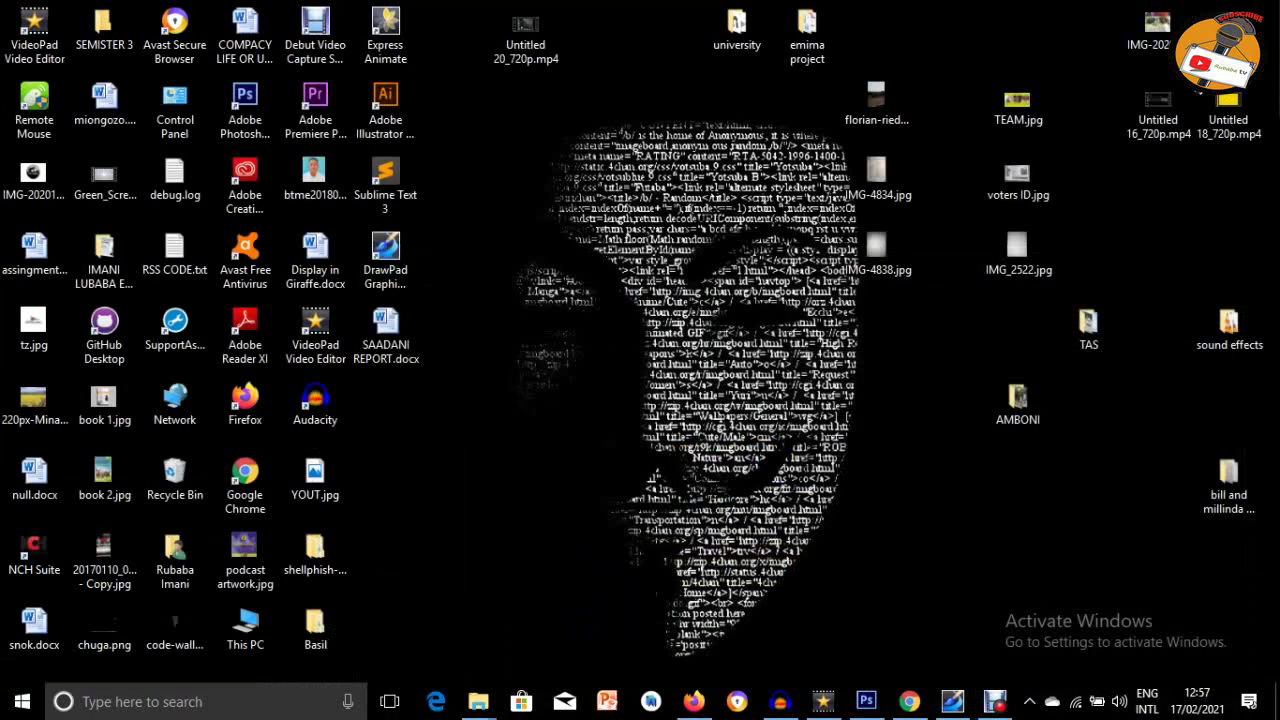
{"action": "right_click", "coordinate": [674, 178]}
{"action": "left_click", "coordinate": [708, 229]}
{"action": "right_click", "coordinate": [658, 149]}
{"action": "left_click", "coordinate": [708, 204]}
{"action": "right_click", "coordinate": [609, 111]}
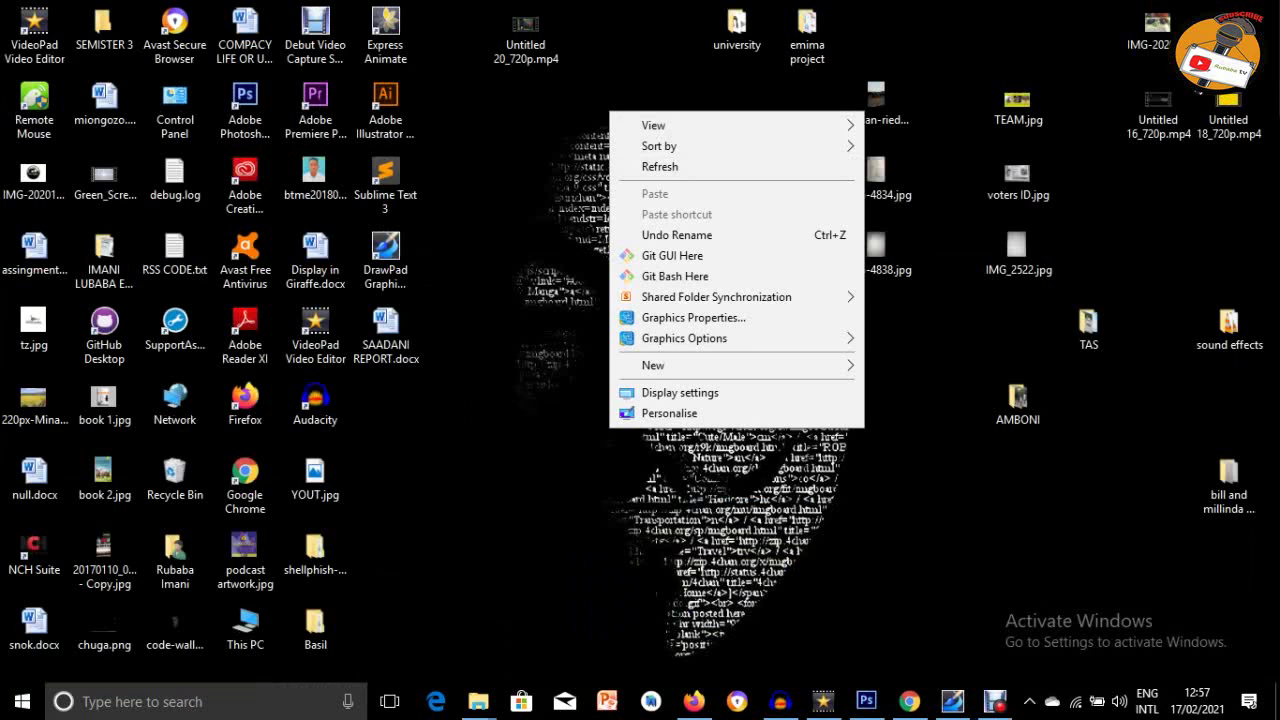
{"action": "left_click", "coordinate": [660, 166]}
{"action": "mouse_move", "coordinate": [995, 701]}
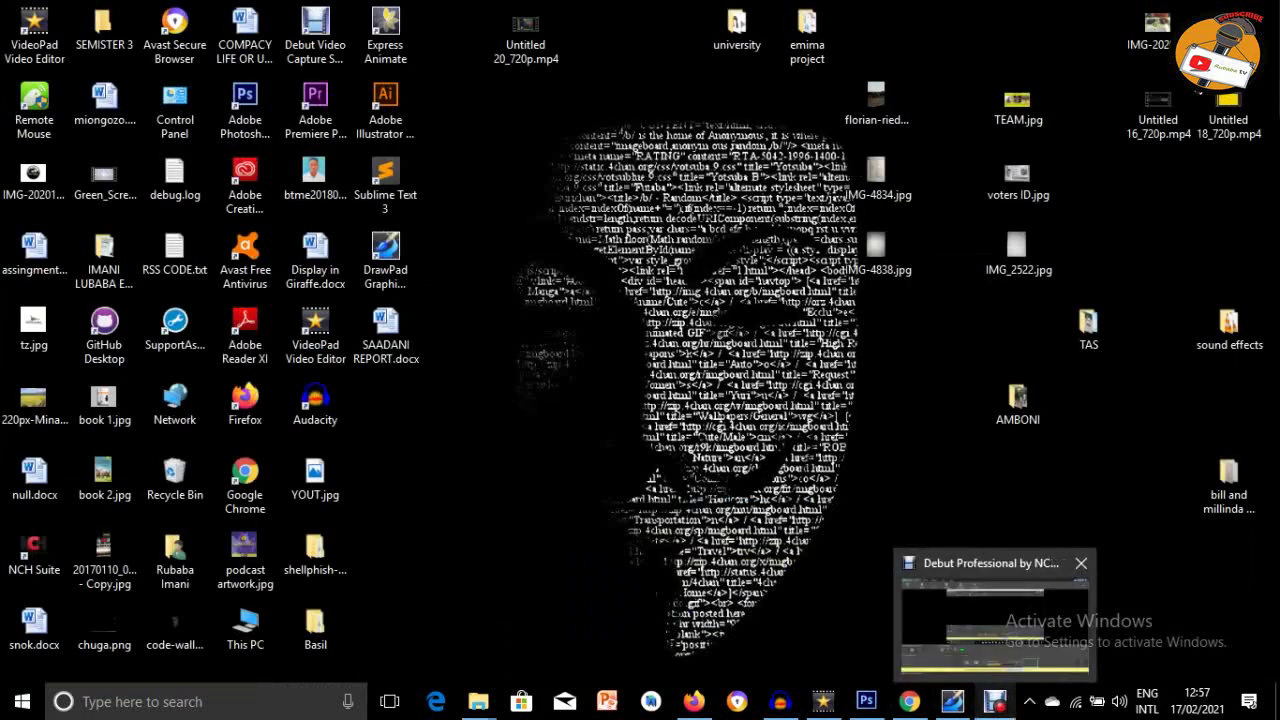
{"action": "left_click", "coordinate": [995, 615]}
{"action": "left_click", "coordinate": [995, 701]}
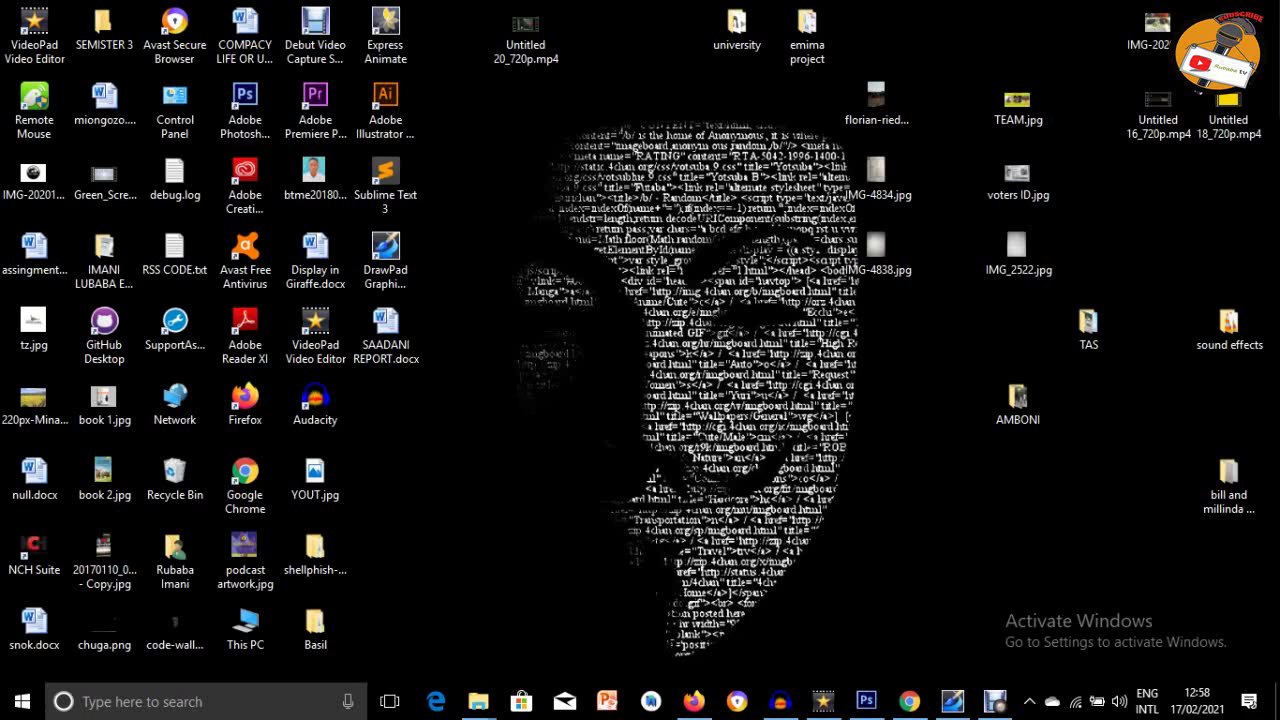
{"action": "key", "text": "alt+Tab"}
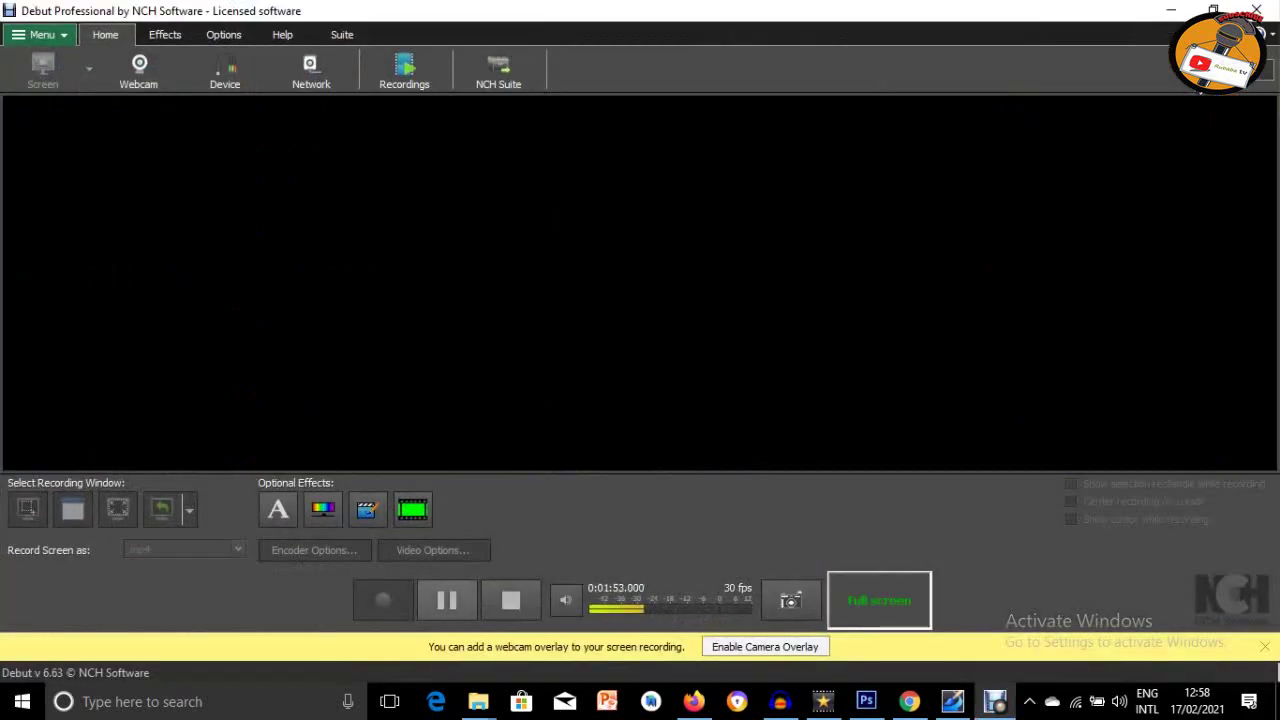
{"action": "key", "text": "super+d"}
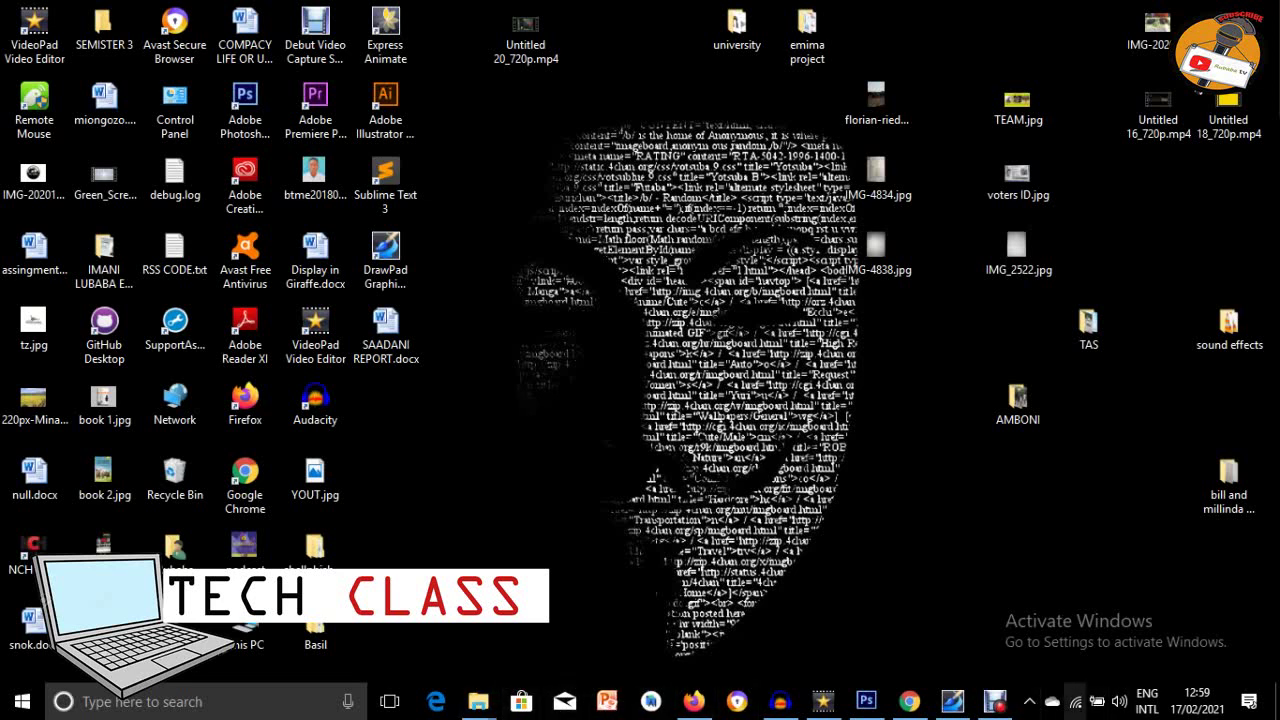
Check the computer's Wi-Fi connection among the available networks and return to the desktop
{"action": "left_click", "coordinate": [1075, 701]}
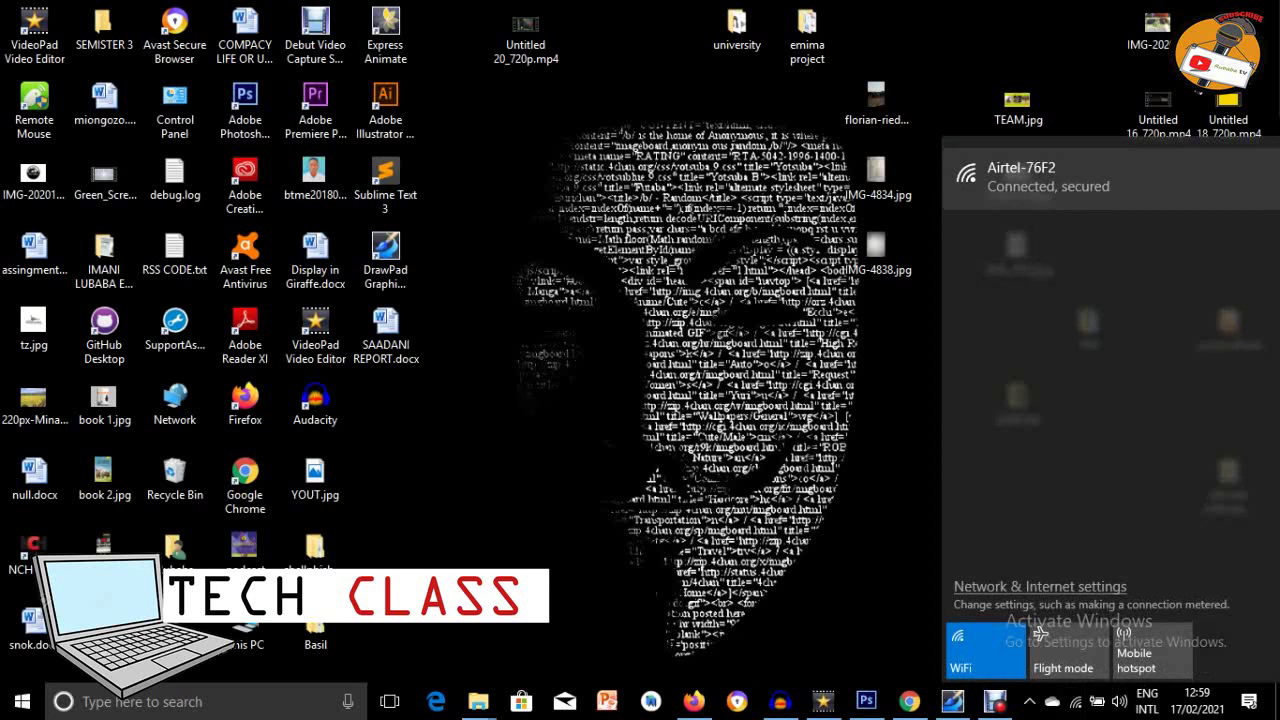
{"action": "key", "text": "Escape"}
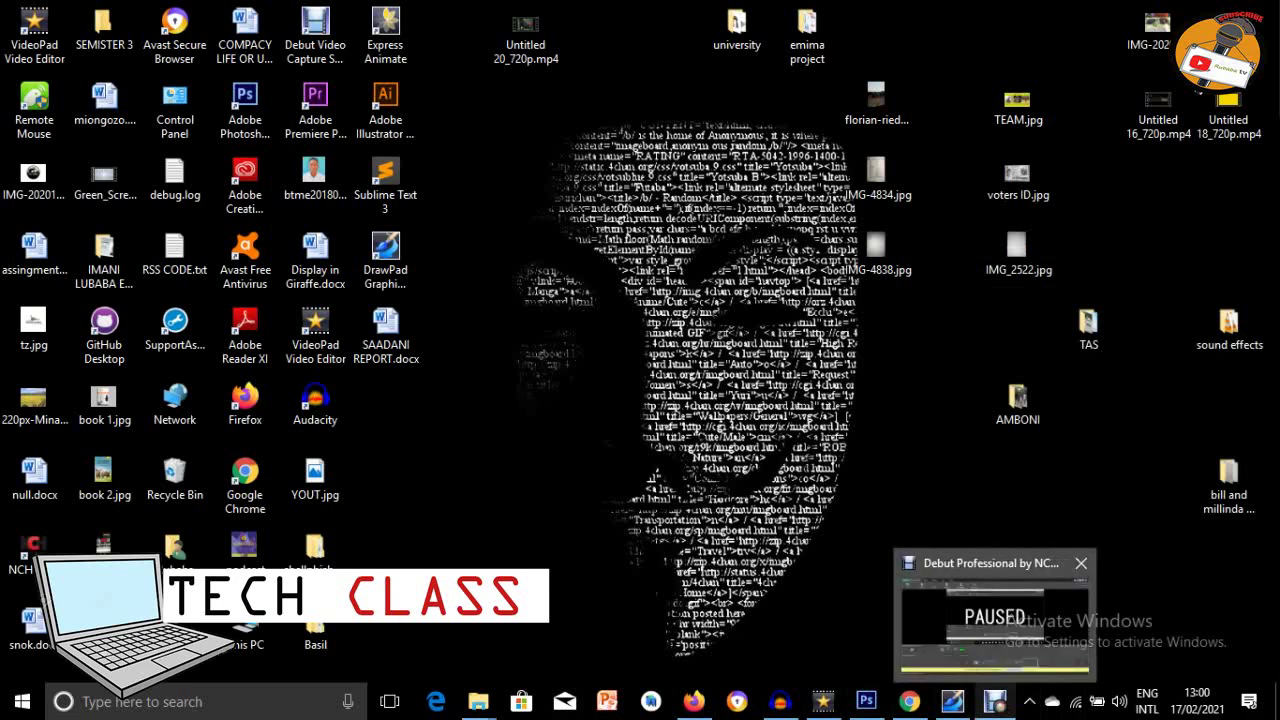
{"action": "left_click", "coordinate": [995, 701]}
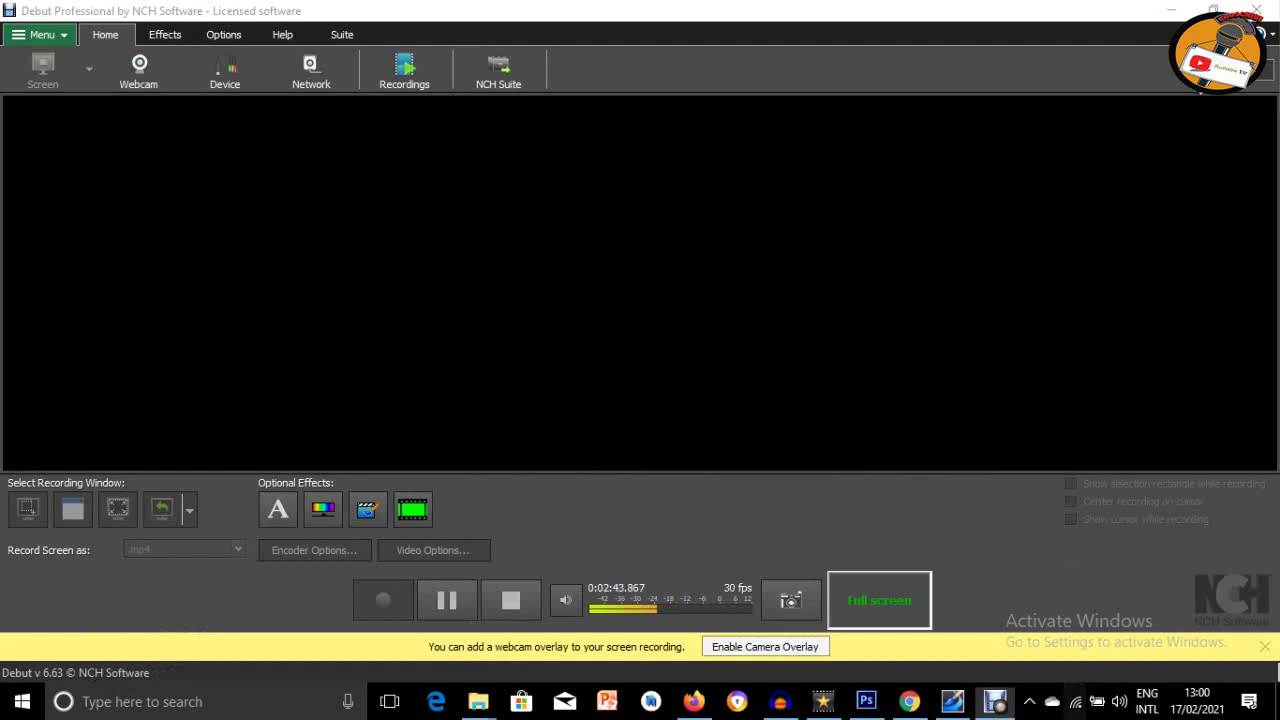
{"action": "left_click", "coordinate": [1076, 701]}
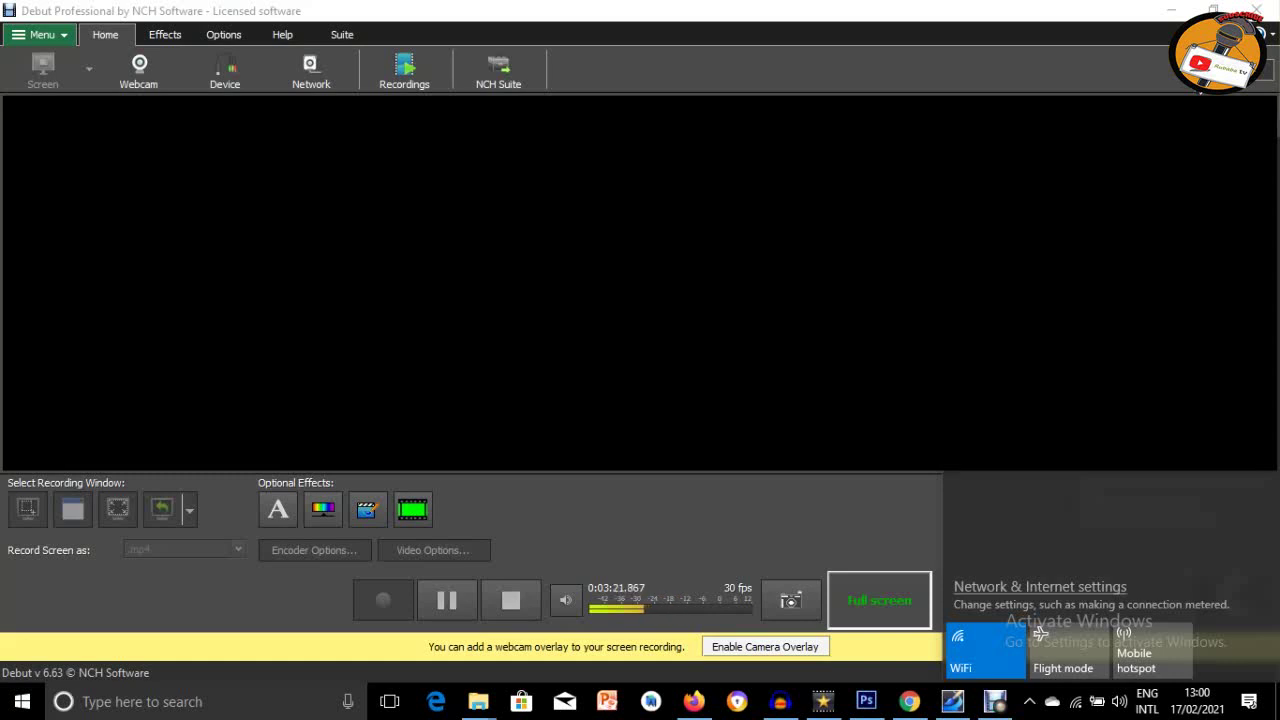
{"action": "key", "text": "super+d"}
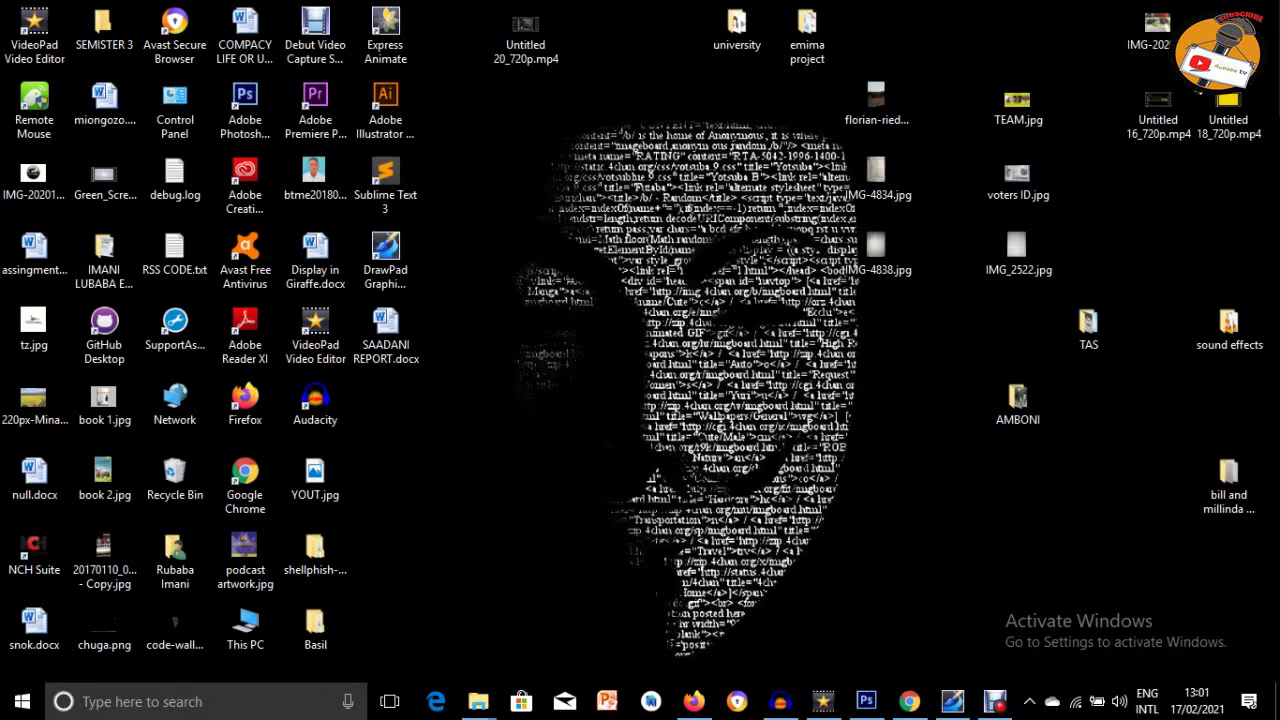
Switch to Firefox and reload the Google search page that failed to connect
{"action": "left_click", "coordinate": [693, 701]}
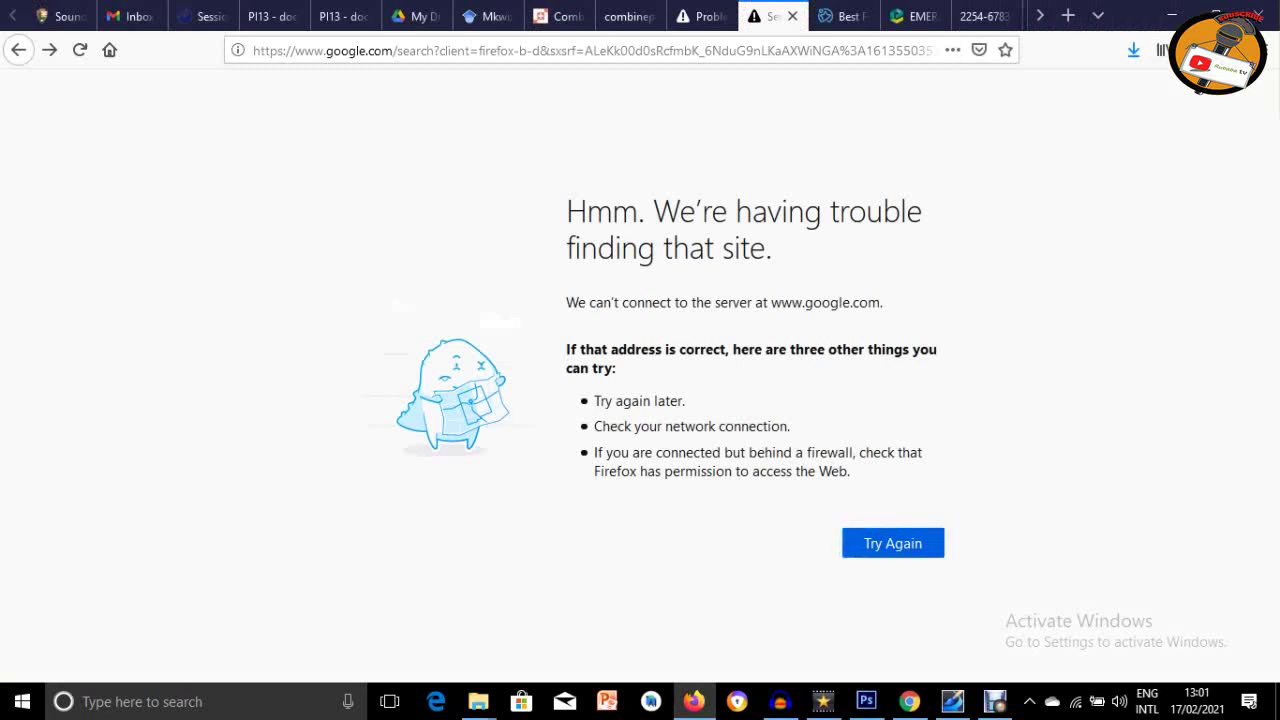
{"action": "left_click", "coordinate": [893, 543]}
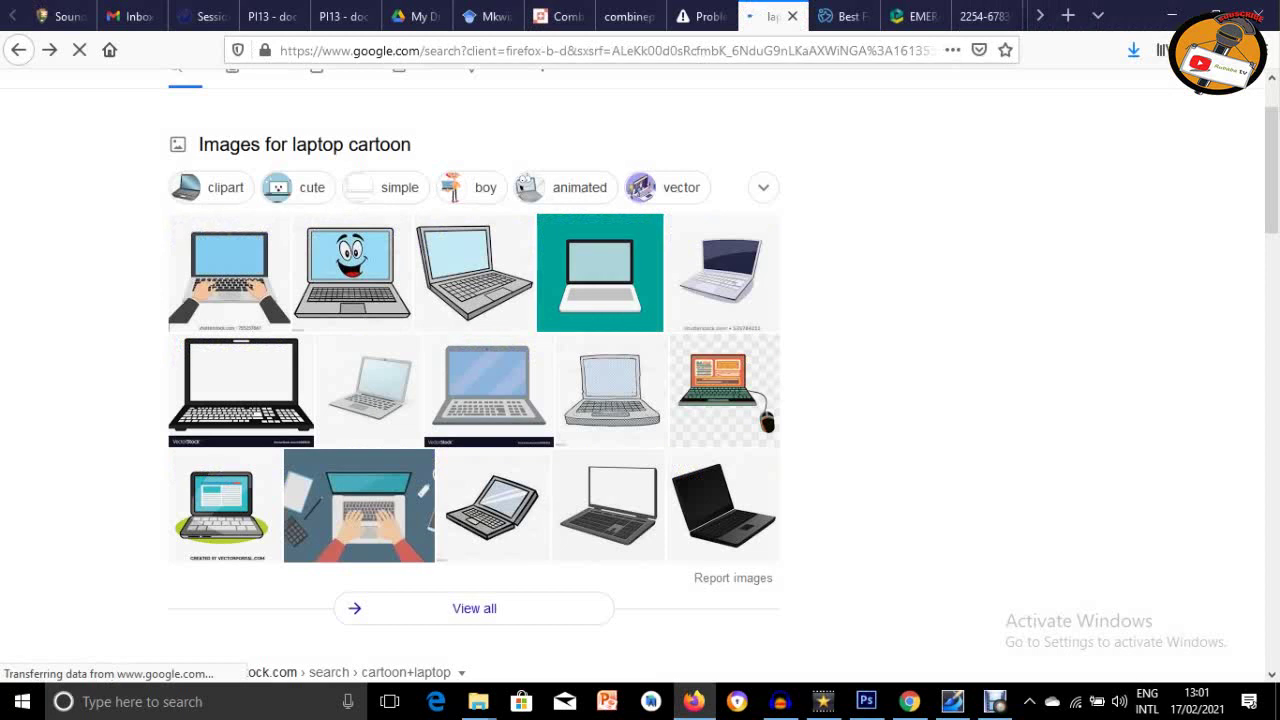
{"action": "scroll", "coordinate": [640, 380], "scroll_direction": "up", "scroll_amount": 2}
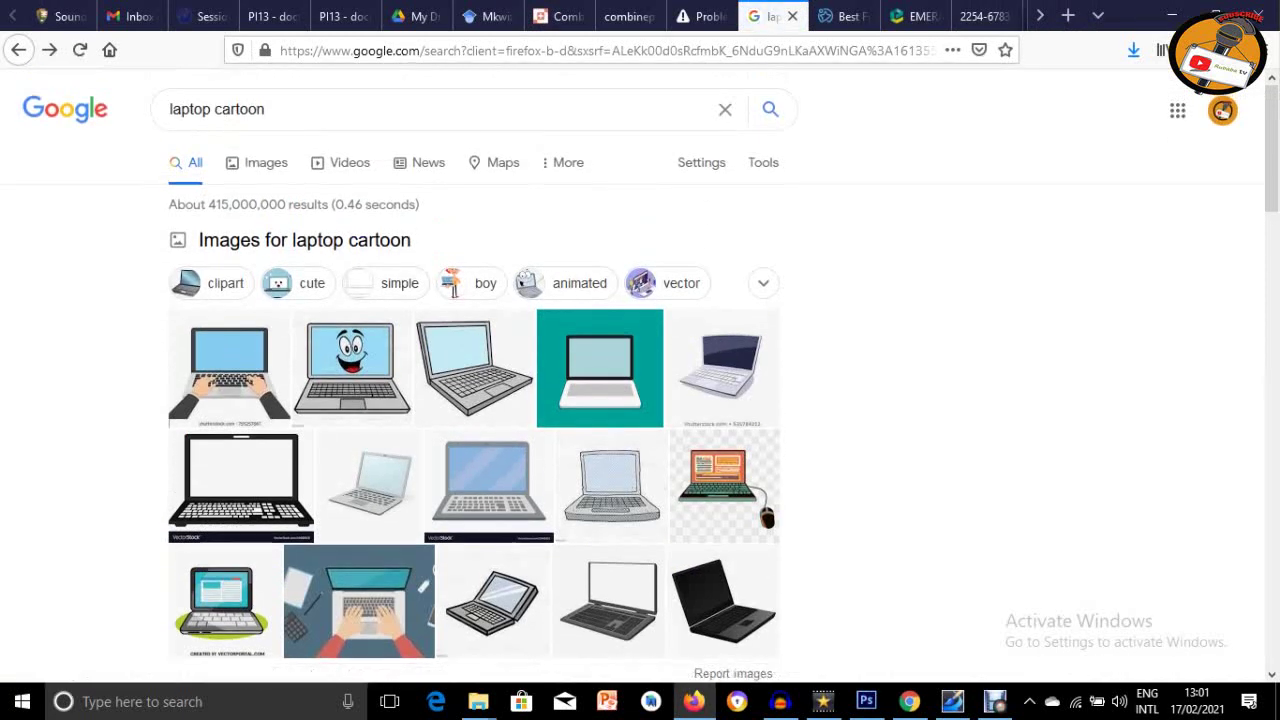
{"action": "key", "text": "F5"}
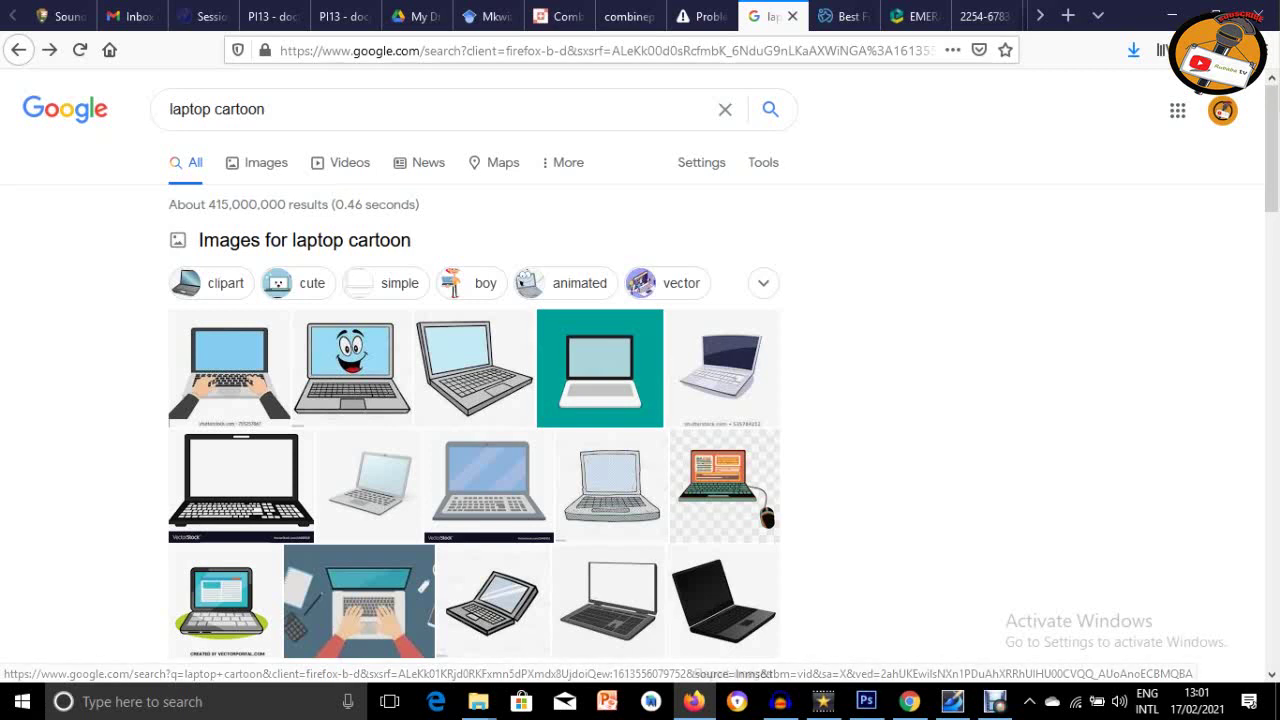
Replace the Google query with a search for "remote mouse server on your computer"
{"action": "triple_click", "coordinate": [217, 109]}
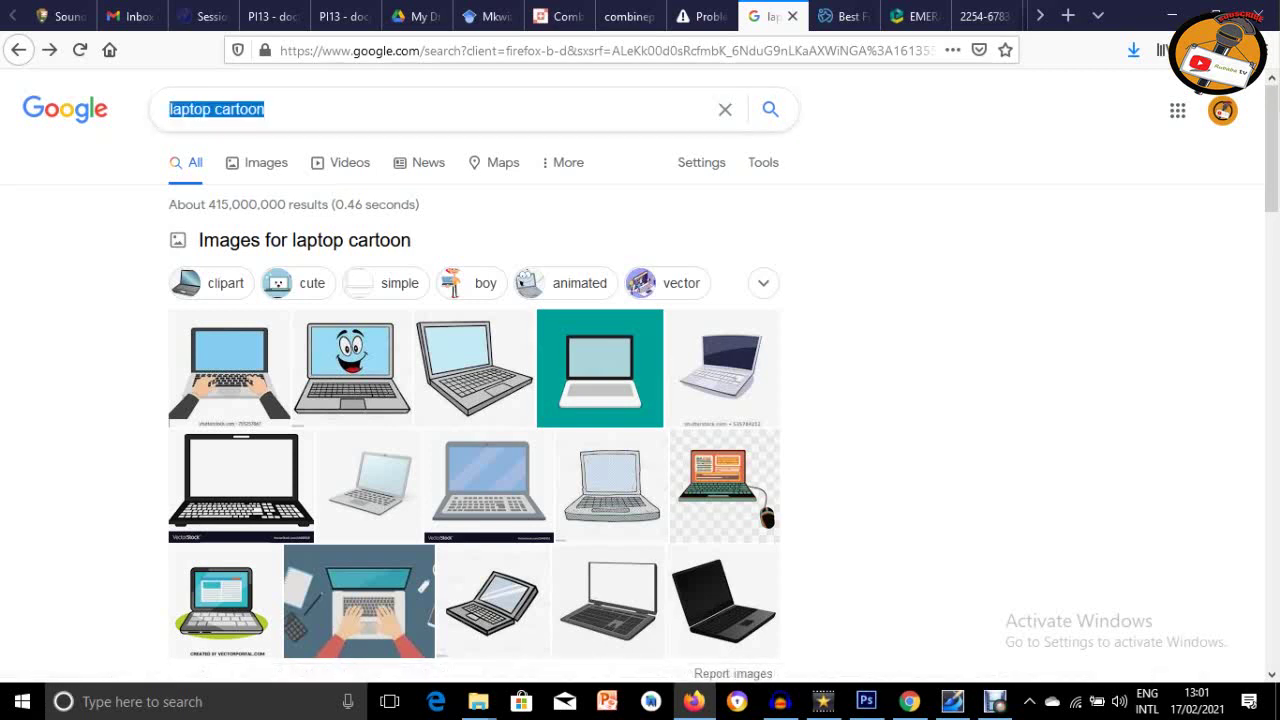
{"action": "key", "text": "BackSpace"}
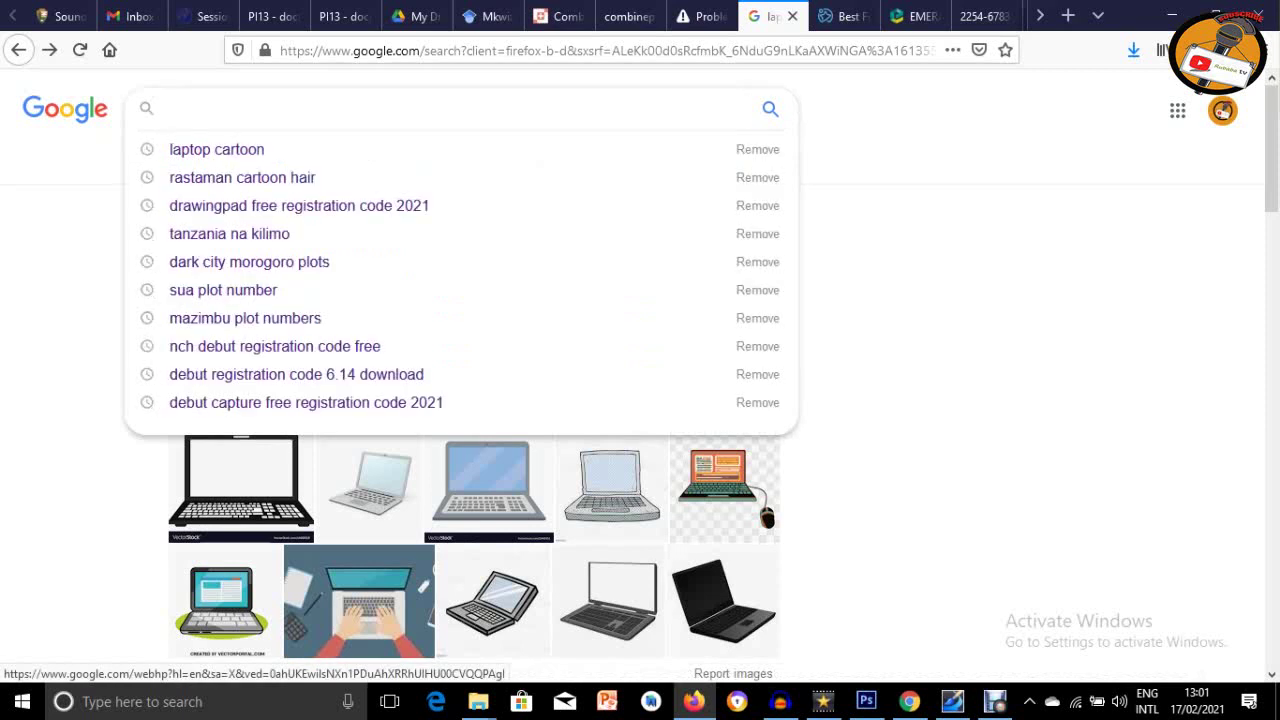
{"action": "type", "text": "REMOTE"}
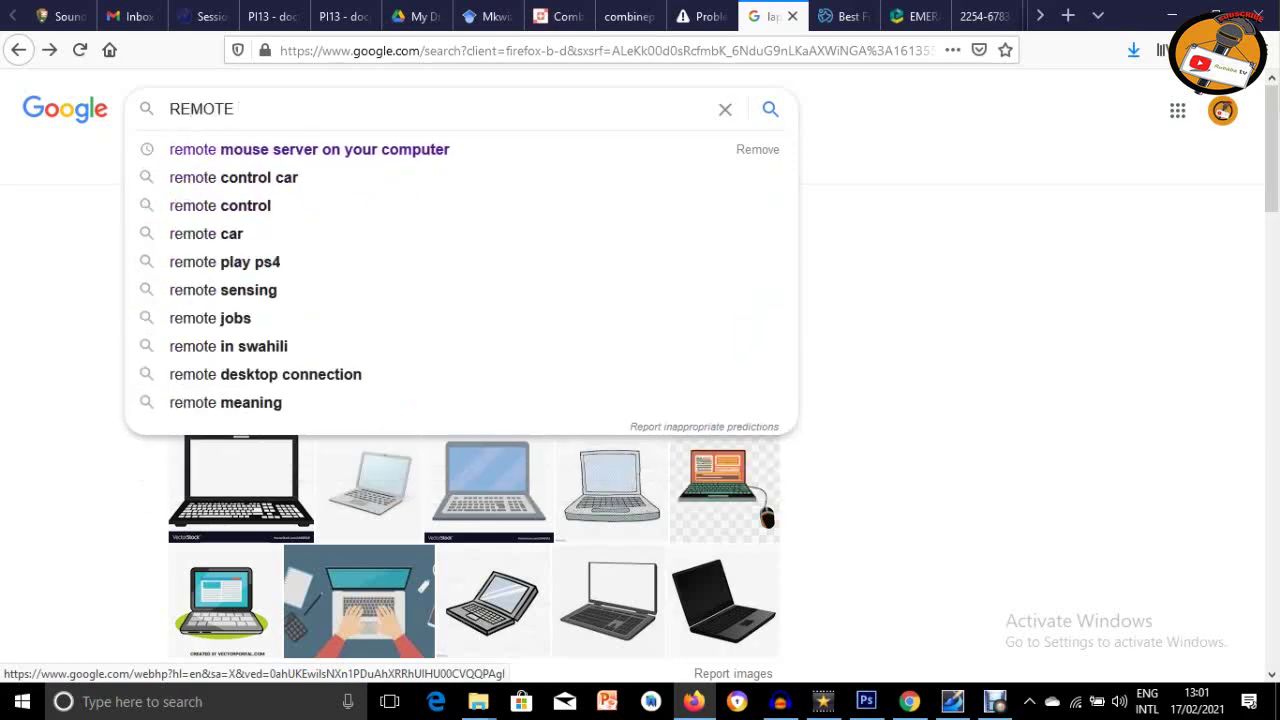
{"action": "left_click", "coordinate": [309, 149]}
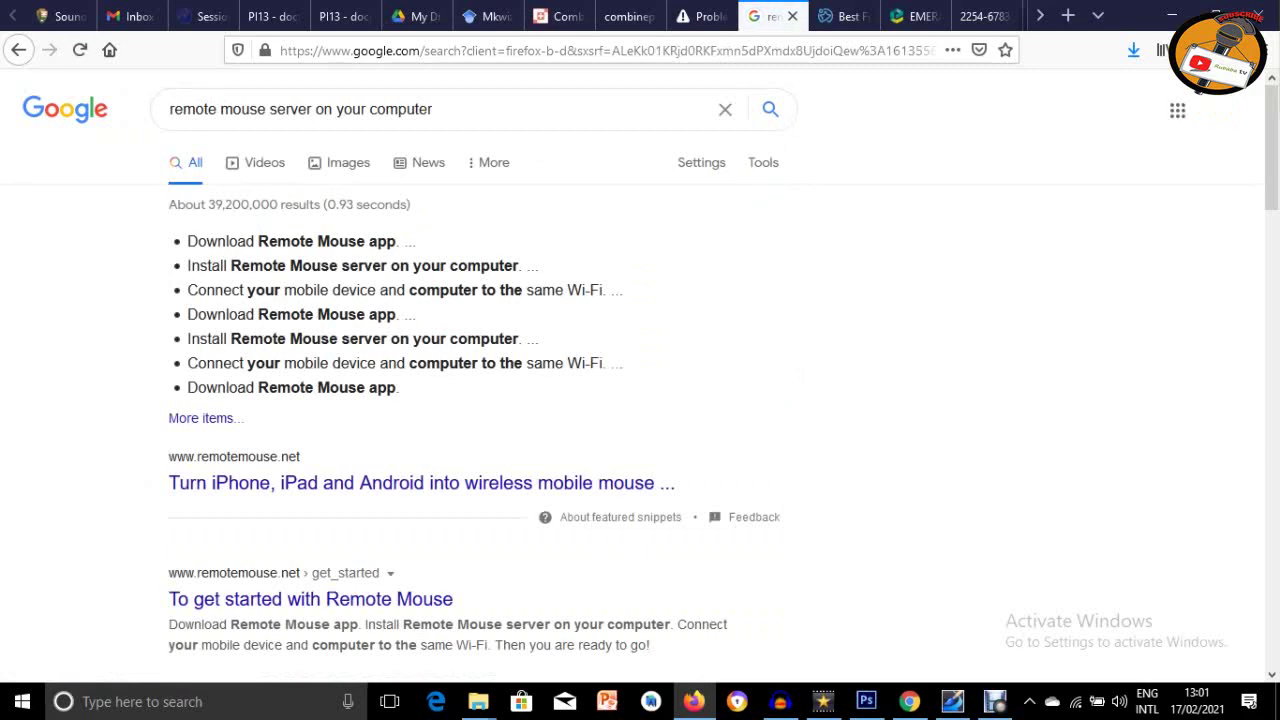
Open the Softonic "Remote Mouse - Download" page from the search results
{"action": "scroll", "coordinate": [640, 400], "scroll_direction": "down", "scroll_amount": 8}
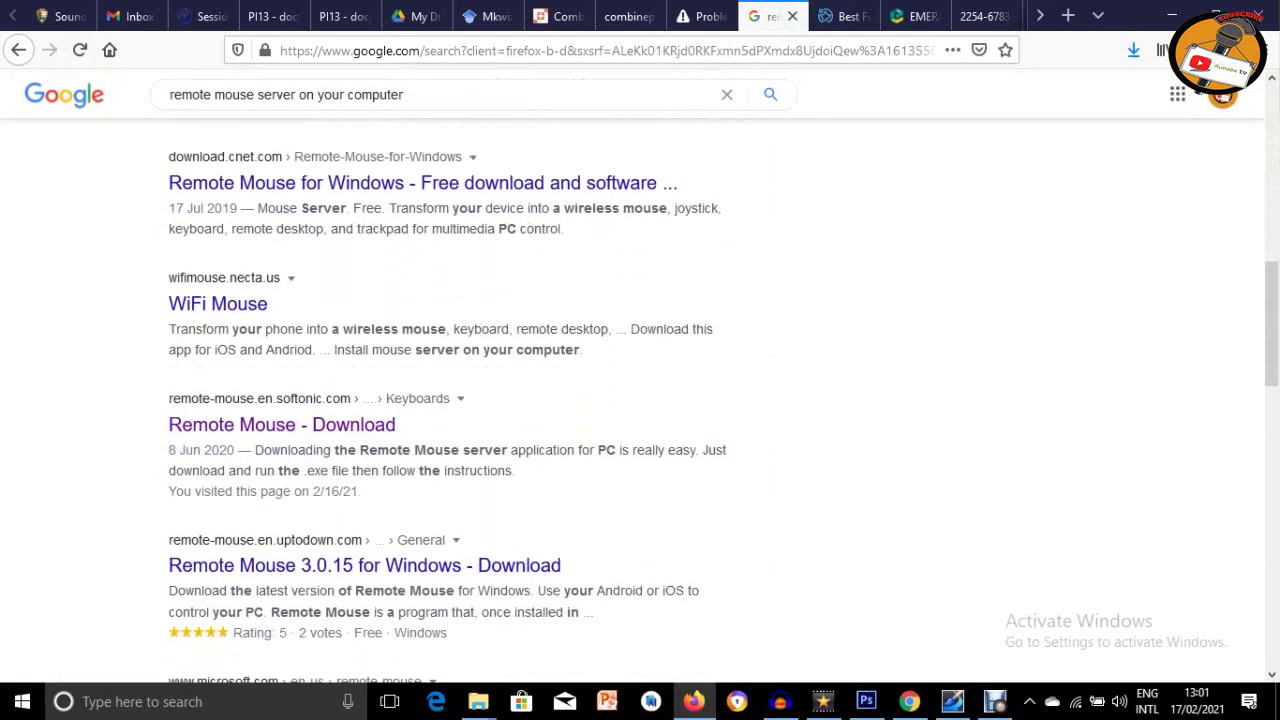
{"action": "scroll", "coordinate": [280, 359], "scroll_direction": "down", "scroll_amount": 1}
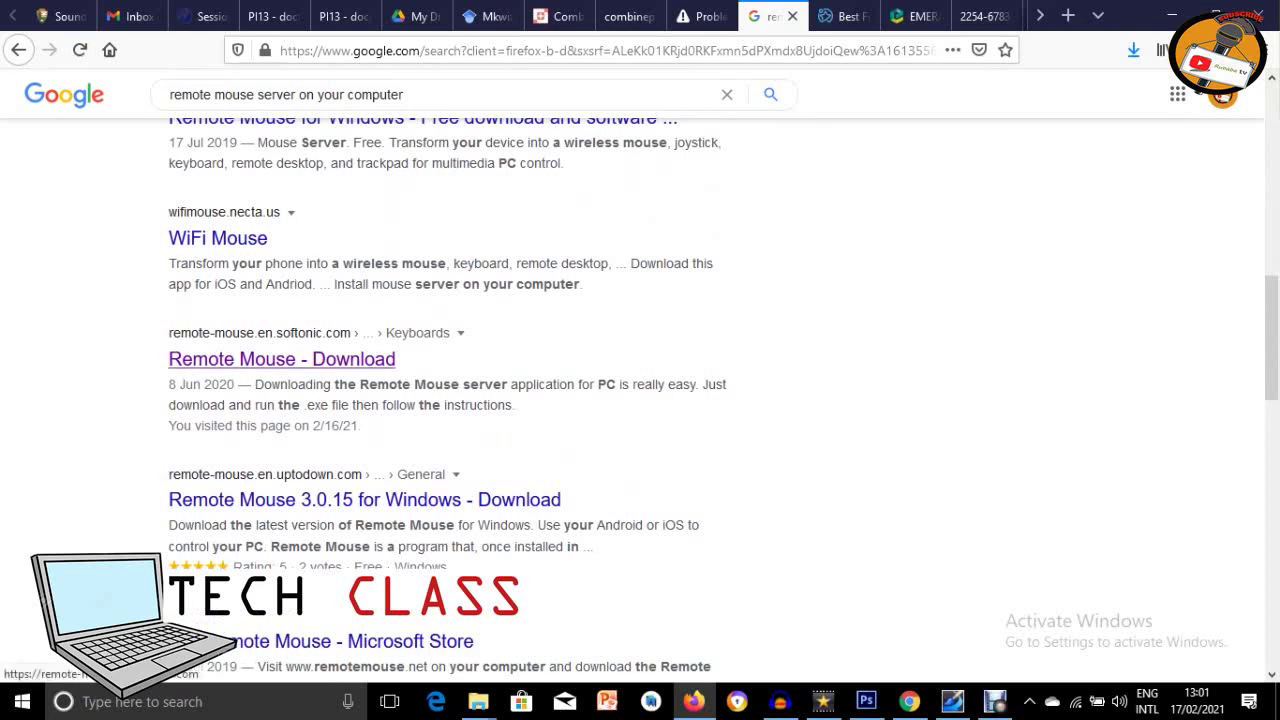
{"action": "left_click", "coordinate": [282, 359]}
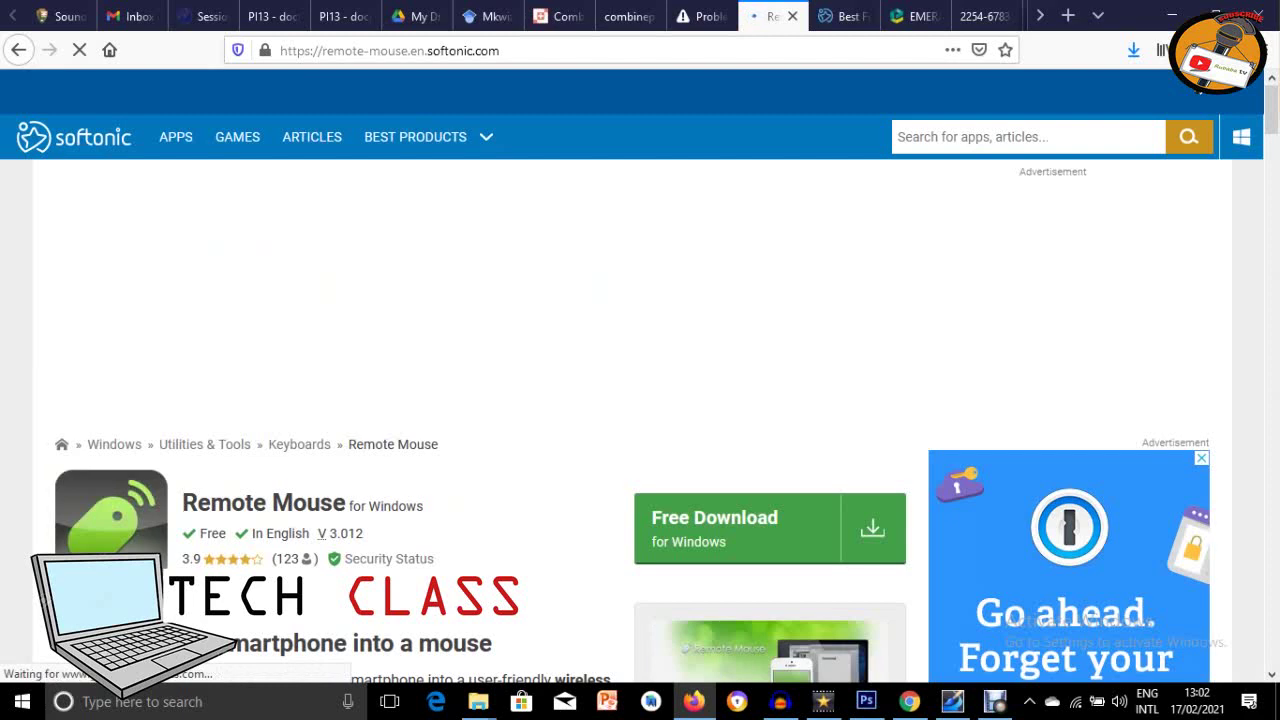
Review the Remote Mouse for Windows download page on Softonic and minimize the browser
{"action": "scroll", "coordinate": [640, 400], "scroll_direction": "down", "scroll_amount": 3}
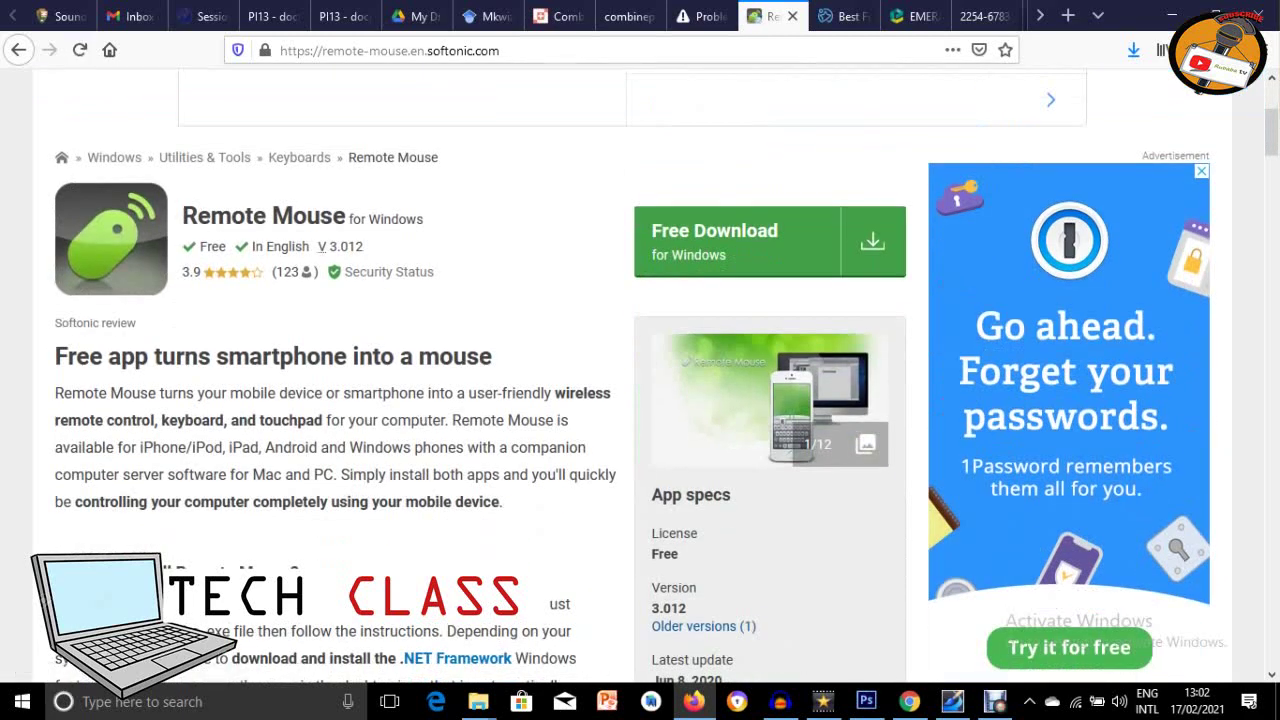
{"action": "scroll", "coordinate": [640, 400], "scroll_direction": "up", "scroll_amount": 2}
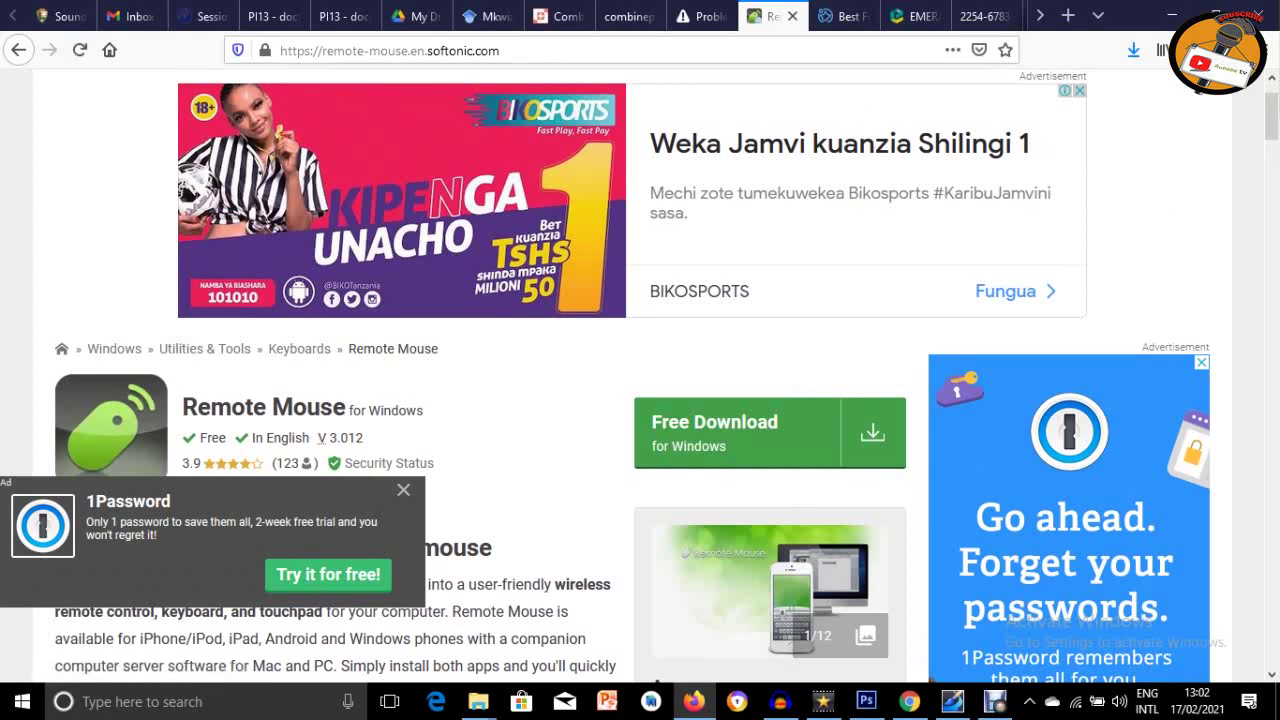
{"action": "left_click", "coordinate": [1172, 16]}
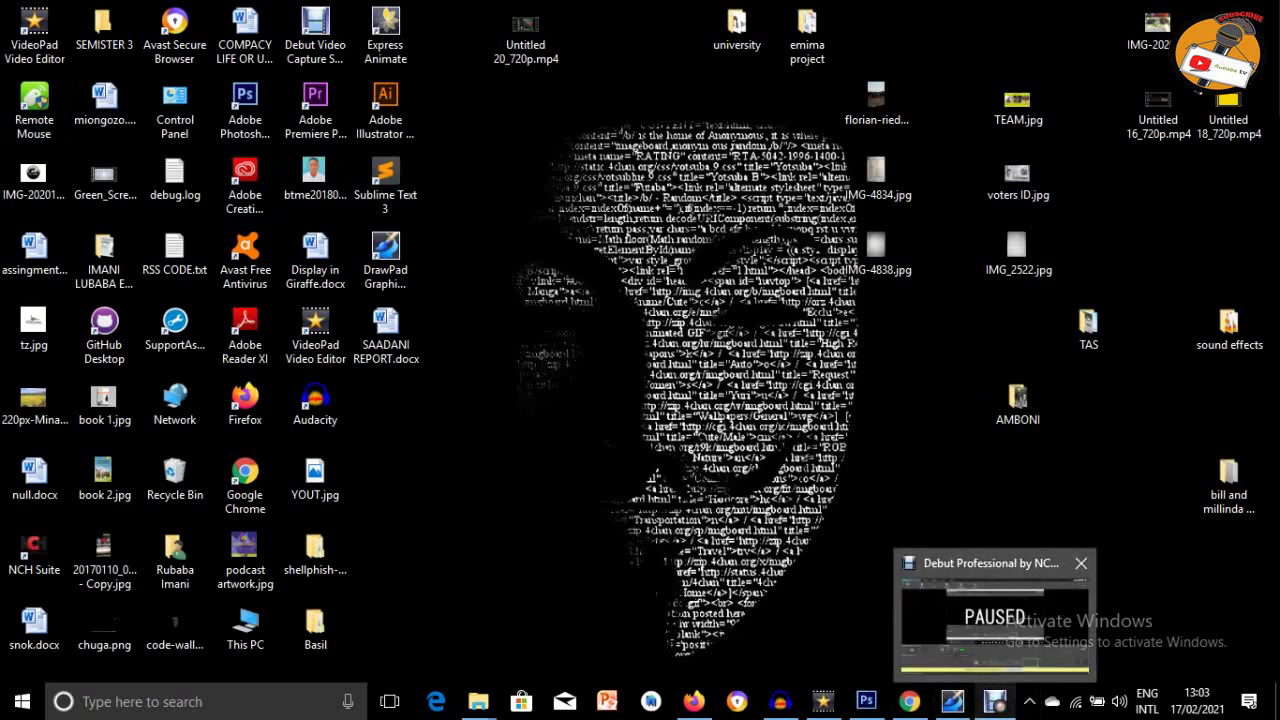
{"action": "left_click", "coordinate": [995, 701]}
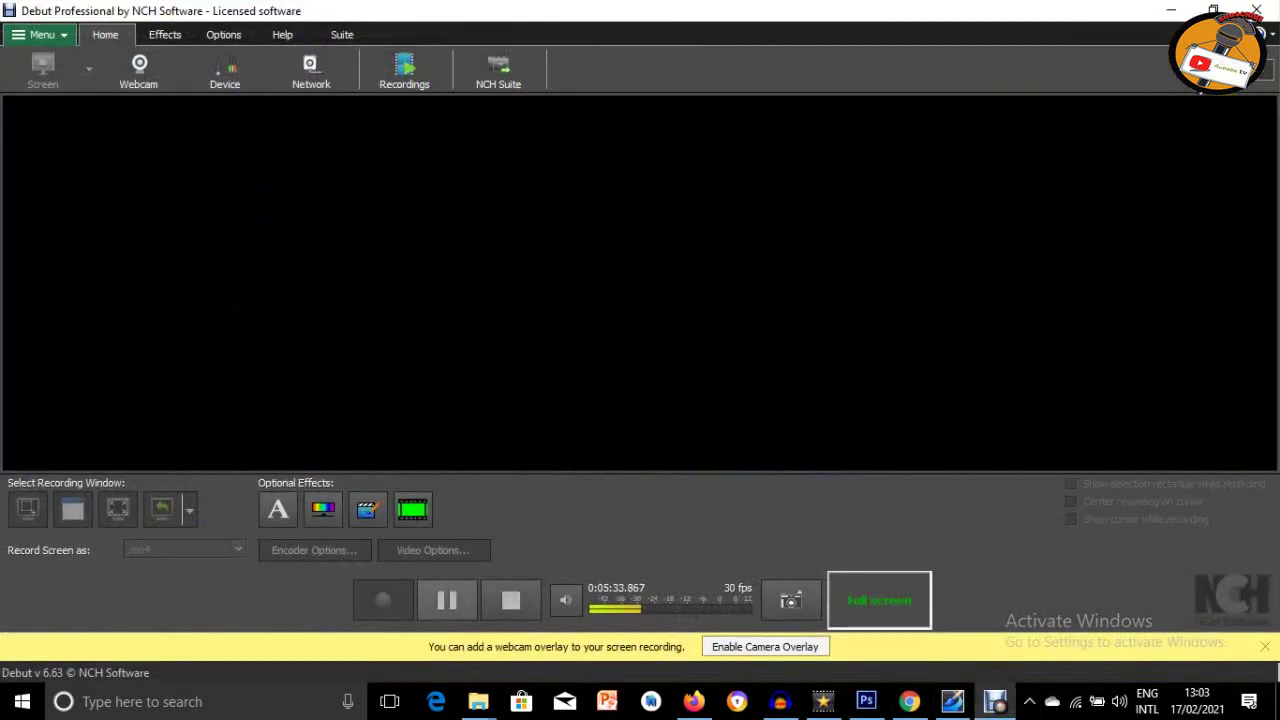
{"action": "left_click", "coordinate": [995, 701]}
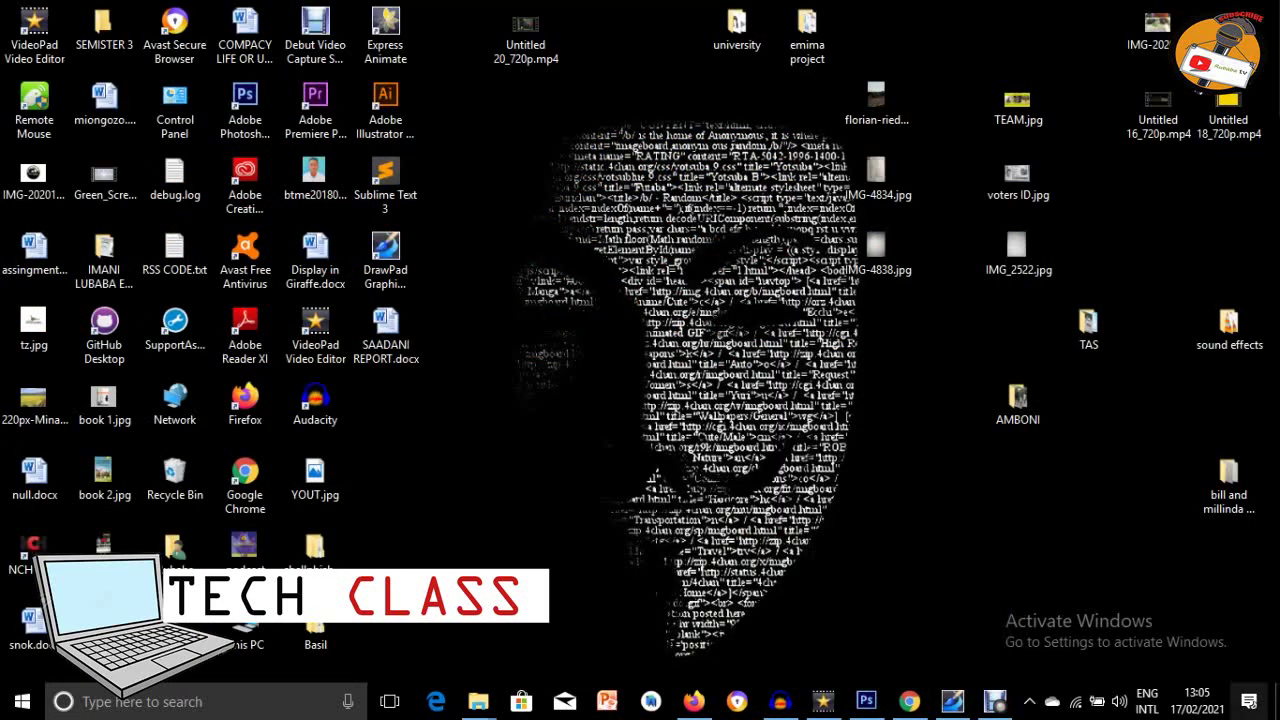
{"action": "mouse_move", "coordinate": [995, 701]}
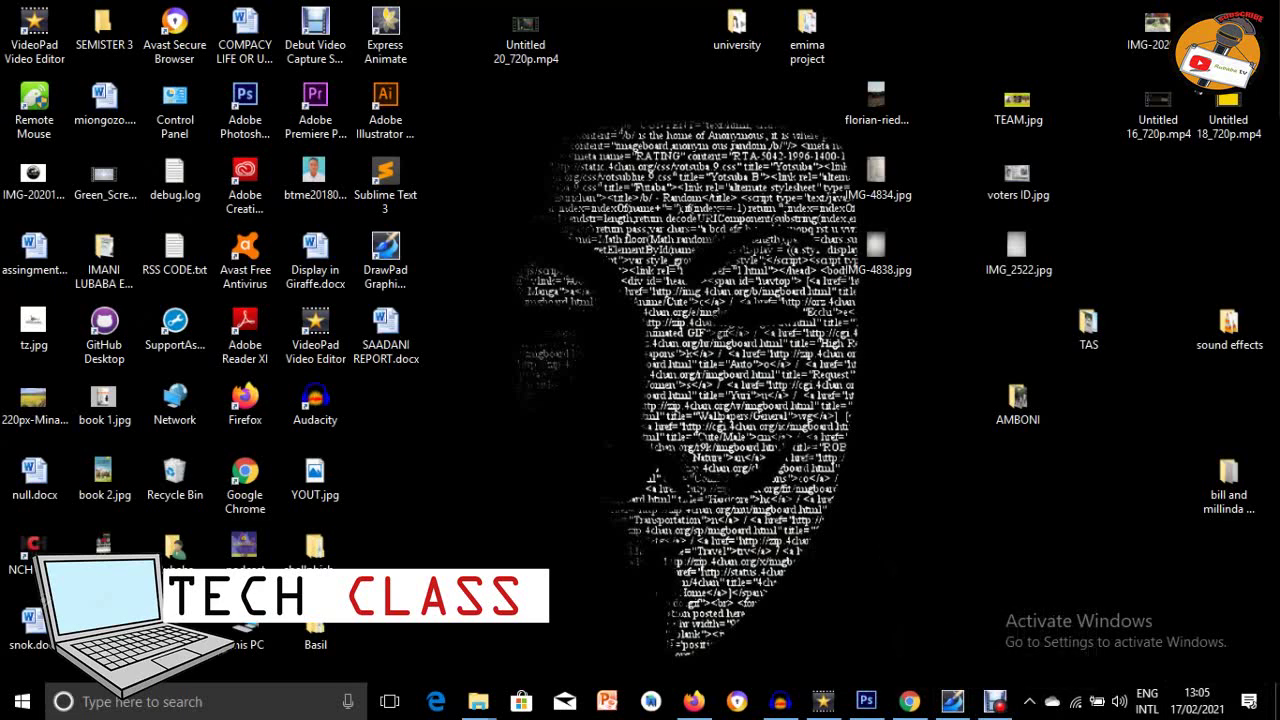
{"action": "left_click", "coordinate": [995, 701]}
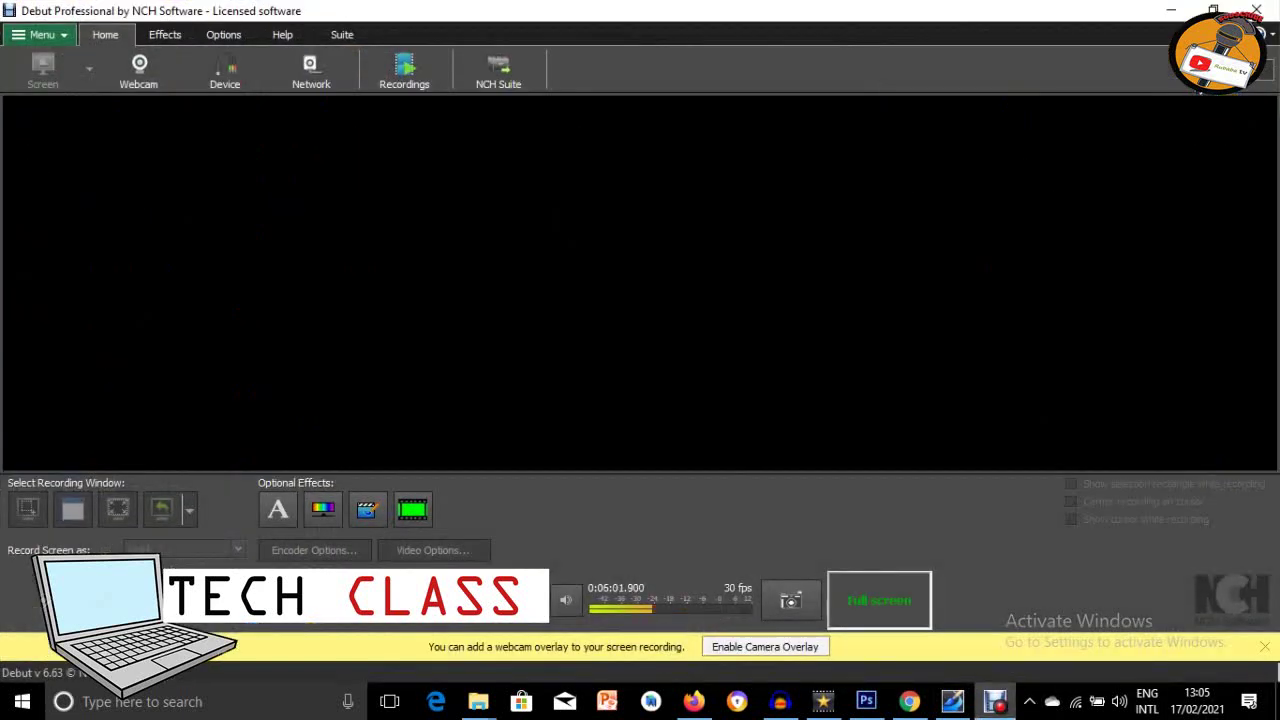
{"action": "left_click", "coordinate": [1171, 10]}
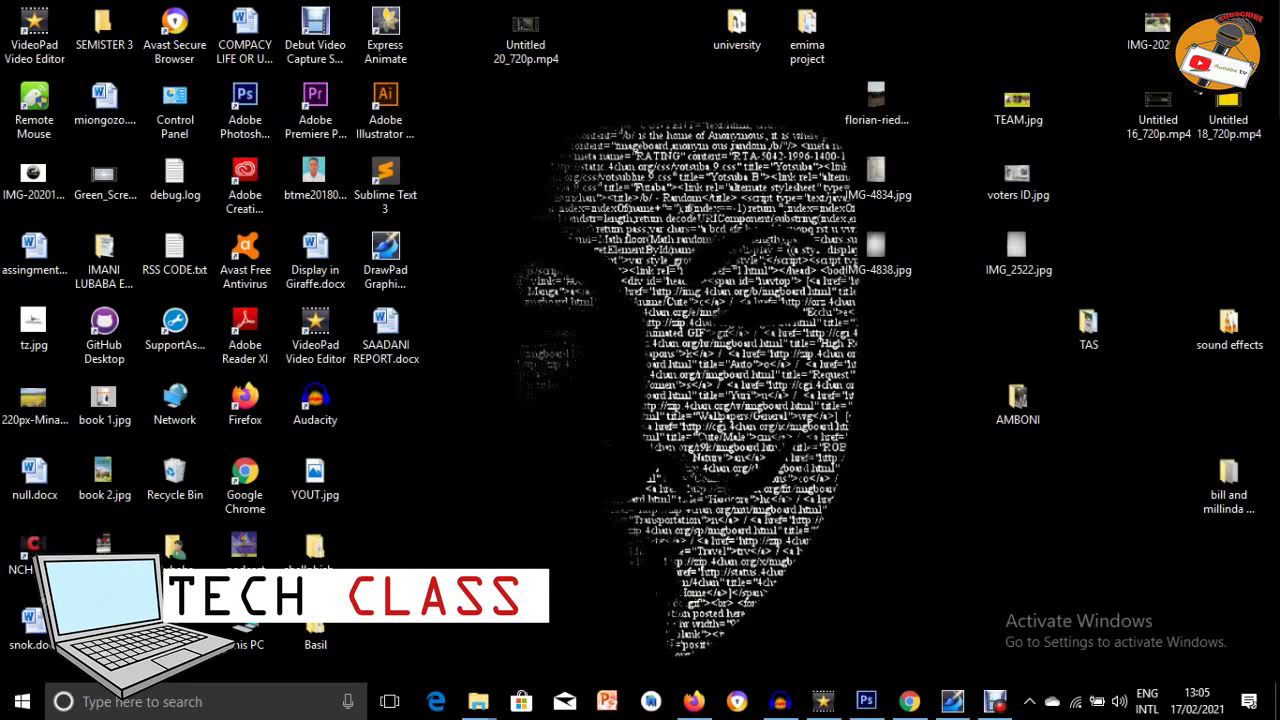
Examine the actions available for the DrawPad Graphic Design Software desktop shortcut and dismiss them
{"action": "left_click", "coordinate": [385, 250]}
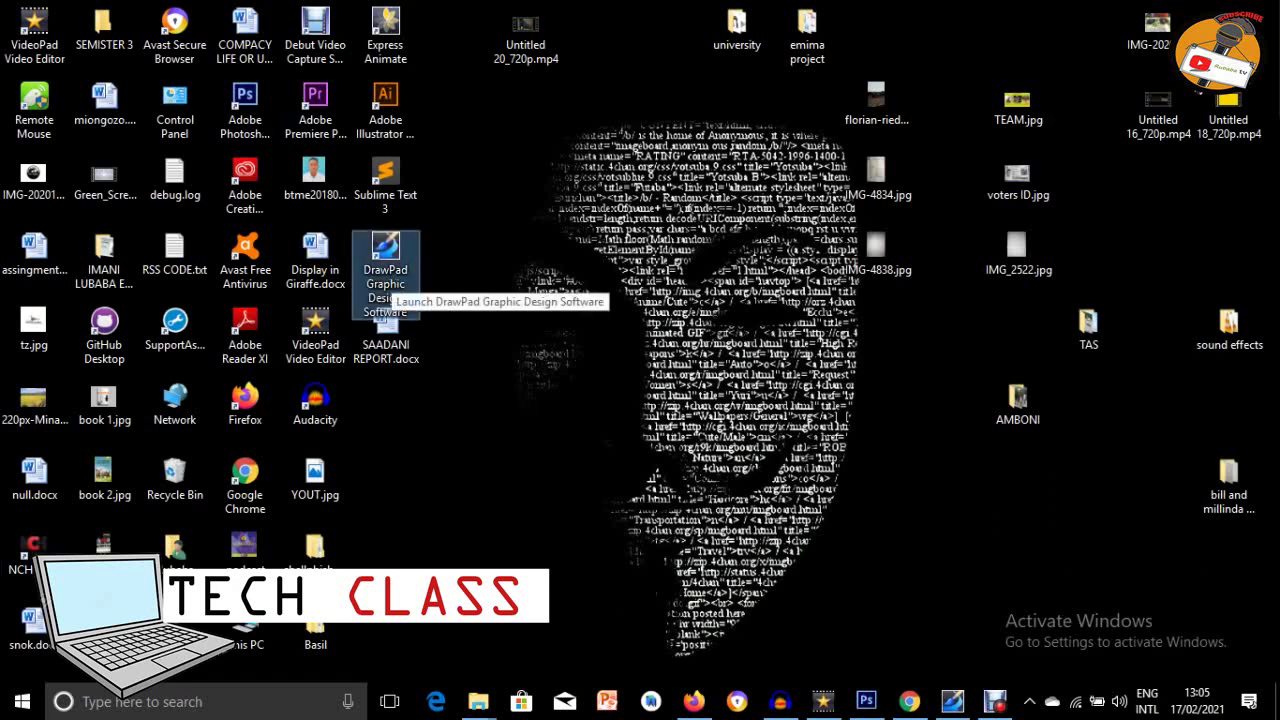
{"action": "right_click", "coordinate": [390, 288]}
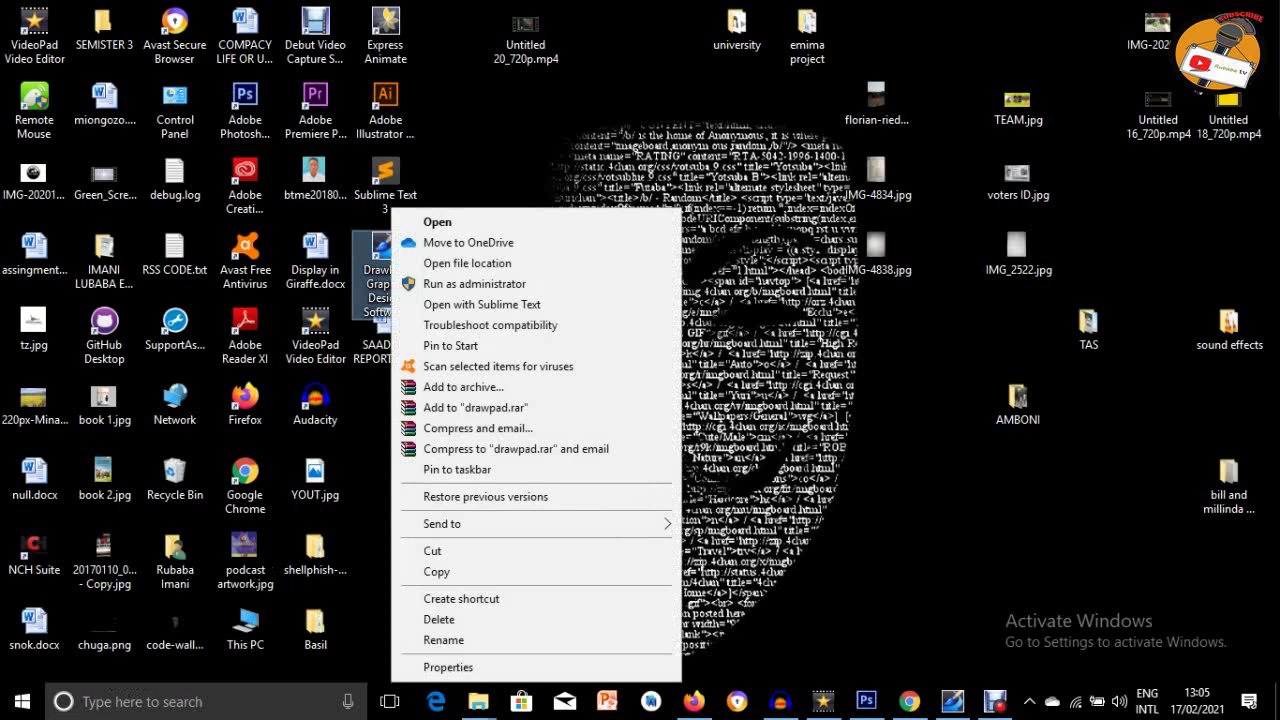
{"action": "key", "text": "Escape"}
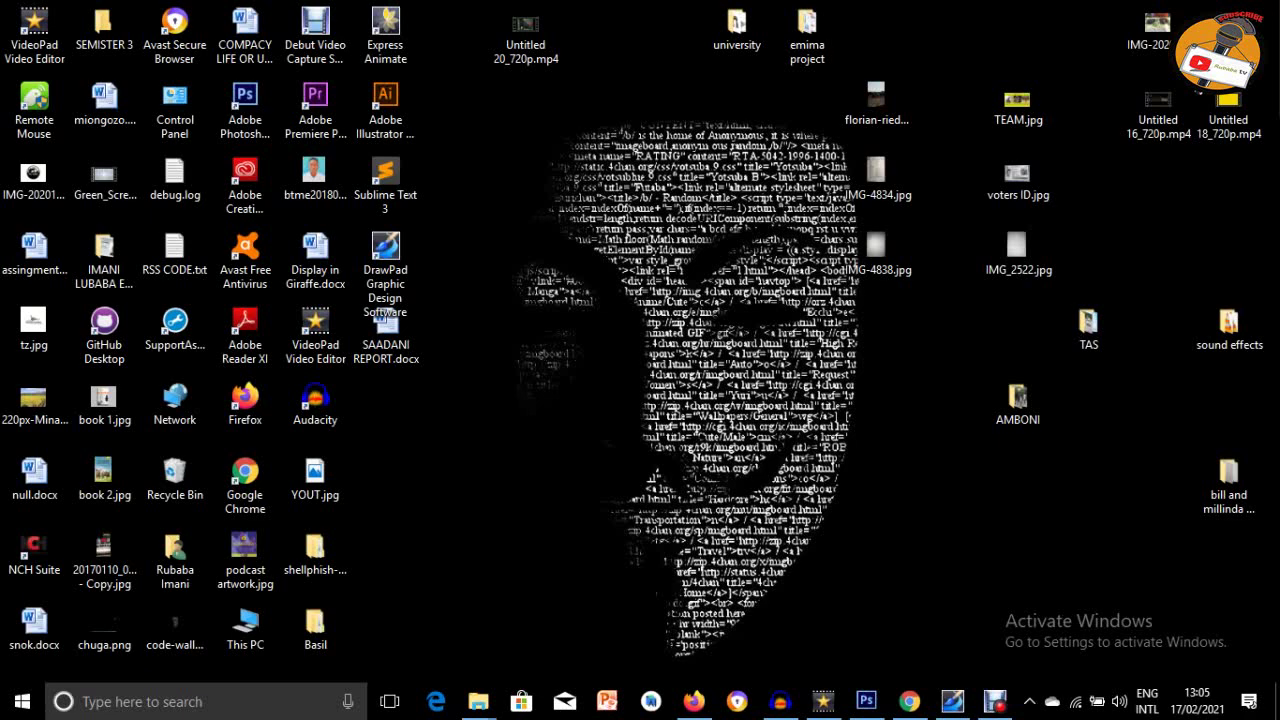
{"action": "left_click", "coordinate": [995, 701]}
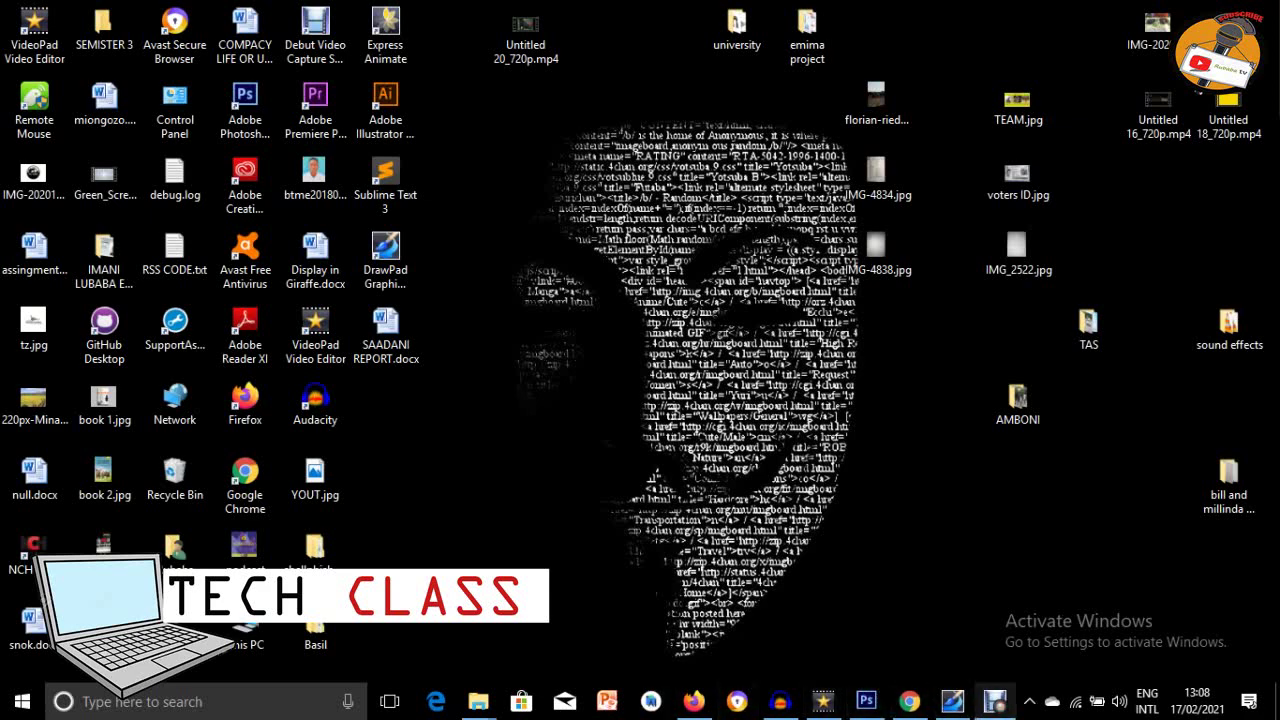
{"action": "left_click", "coordinate": [996, 703]}
{"action": "left_click", "coordinate": [996, 703]}
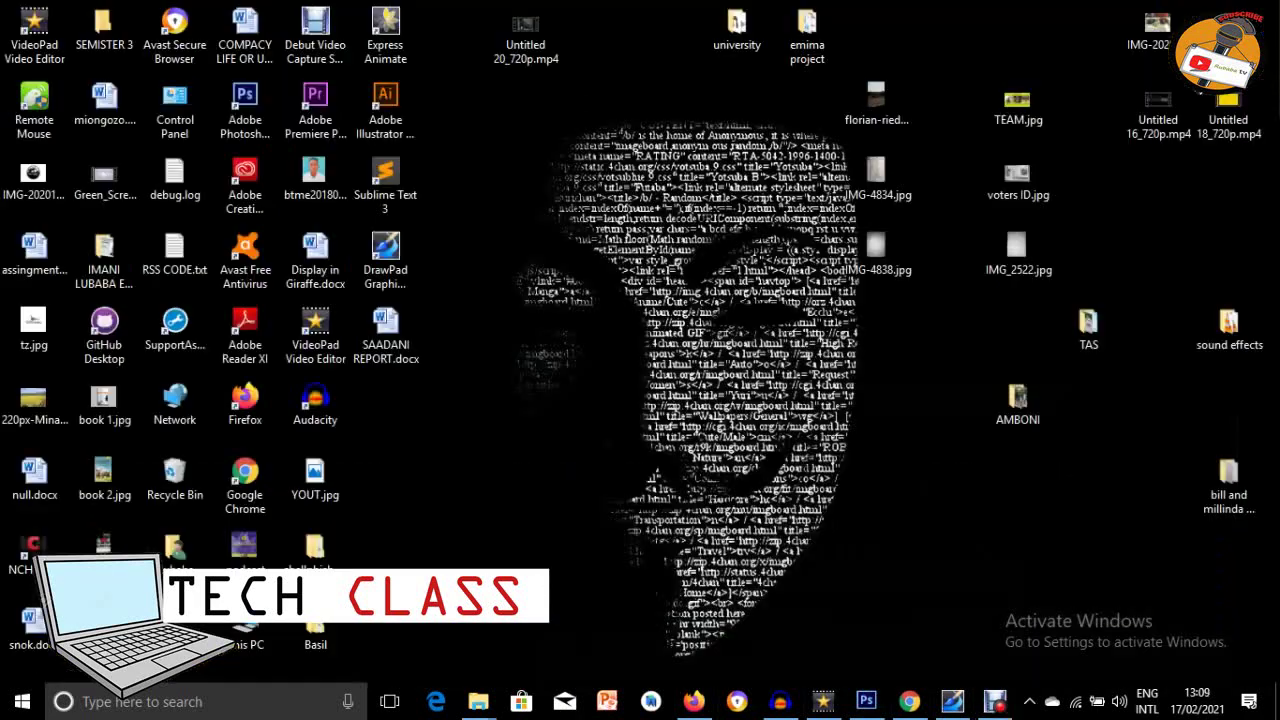
Refresh the desktop twice and bring up the Debut Professional recorder window
{"action": "right_click", "coordinate": [863, 344]}
{"action": "left_click", "coordinate": [900, 403]}
{"action": "right_click", "coordinate": [701, 199]}
{"action": "left_click", "coordinate": [750, 256]}
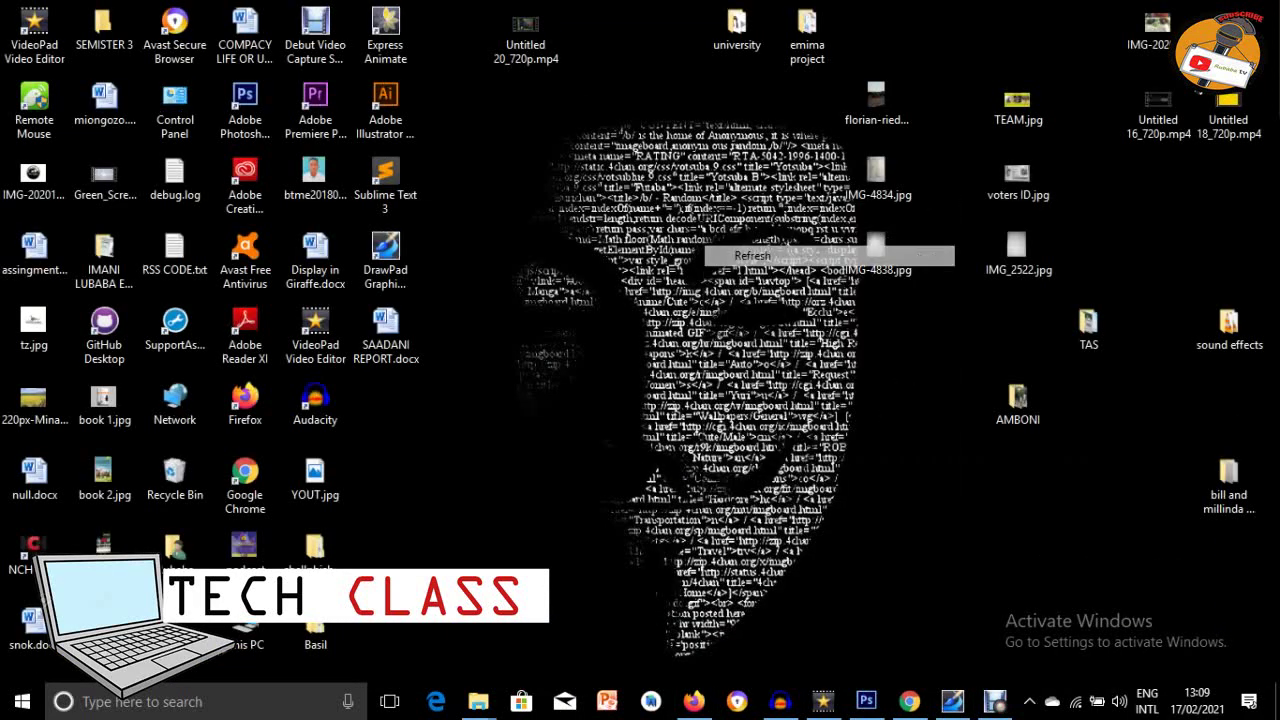
{"action": "right_click", "coordinate": [679, 201]}
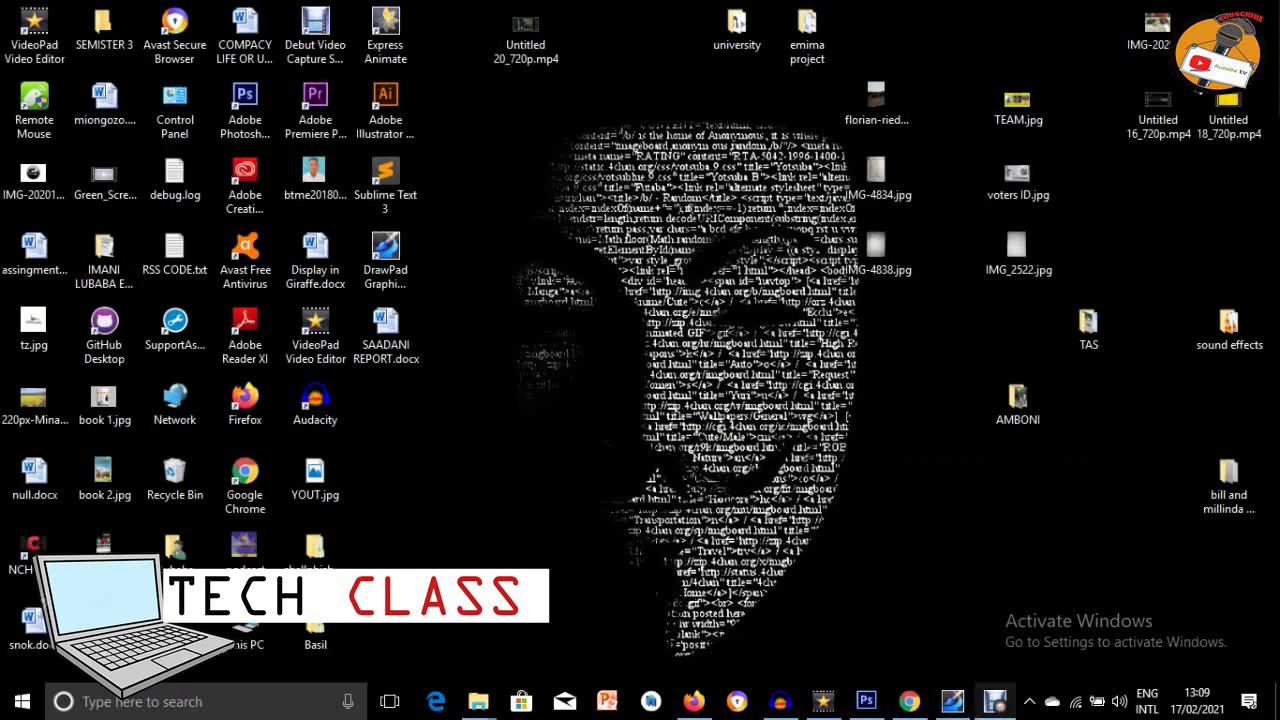
{"action": "left_click", "coordinate": [997, 704]}
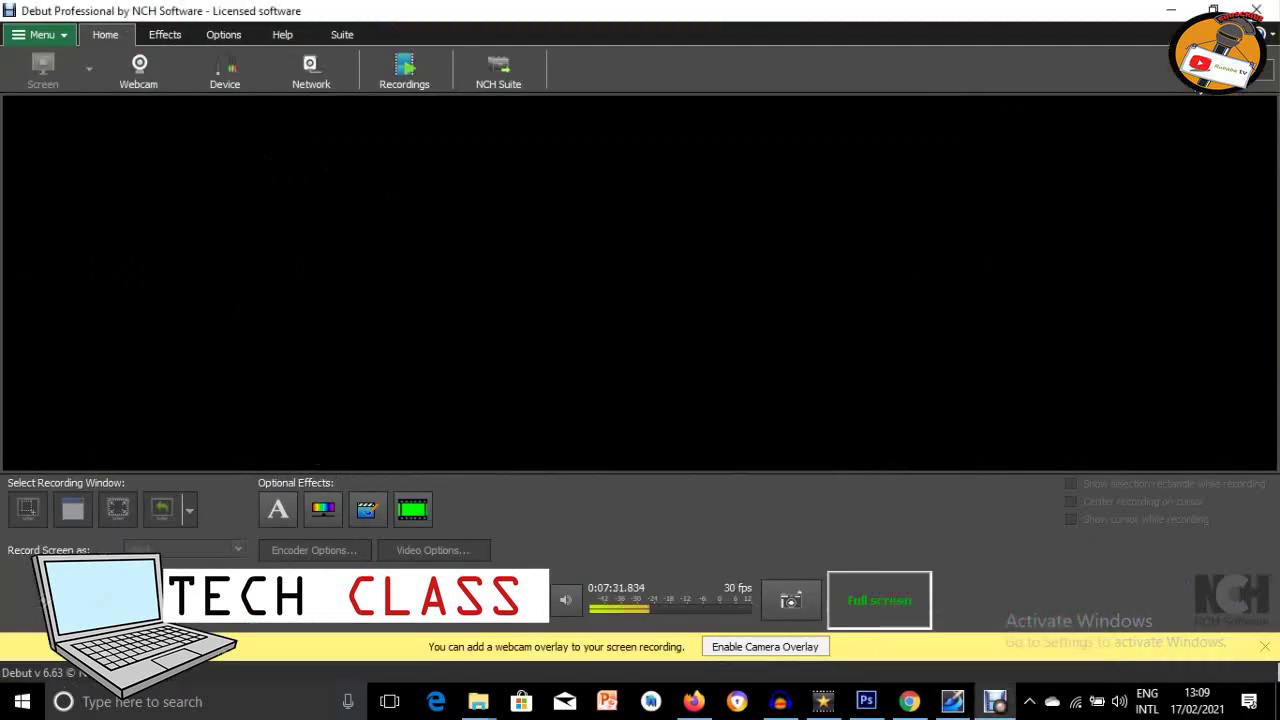